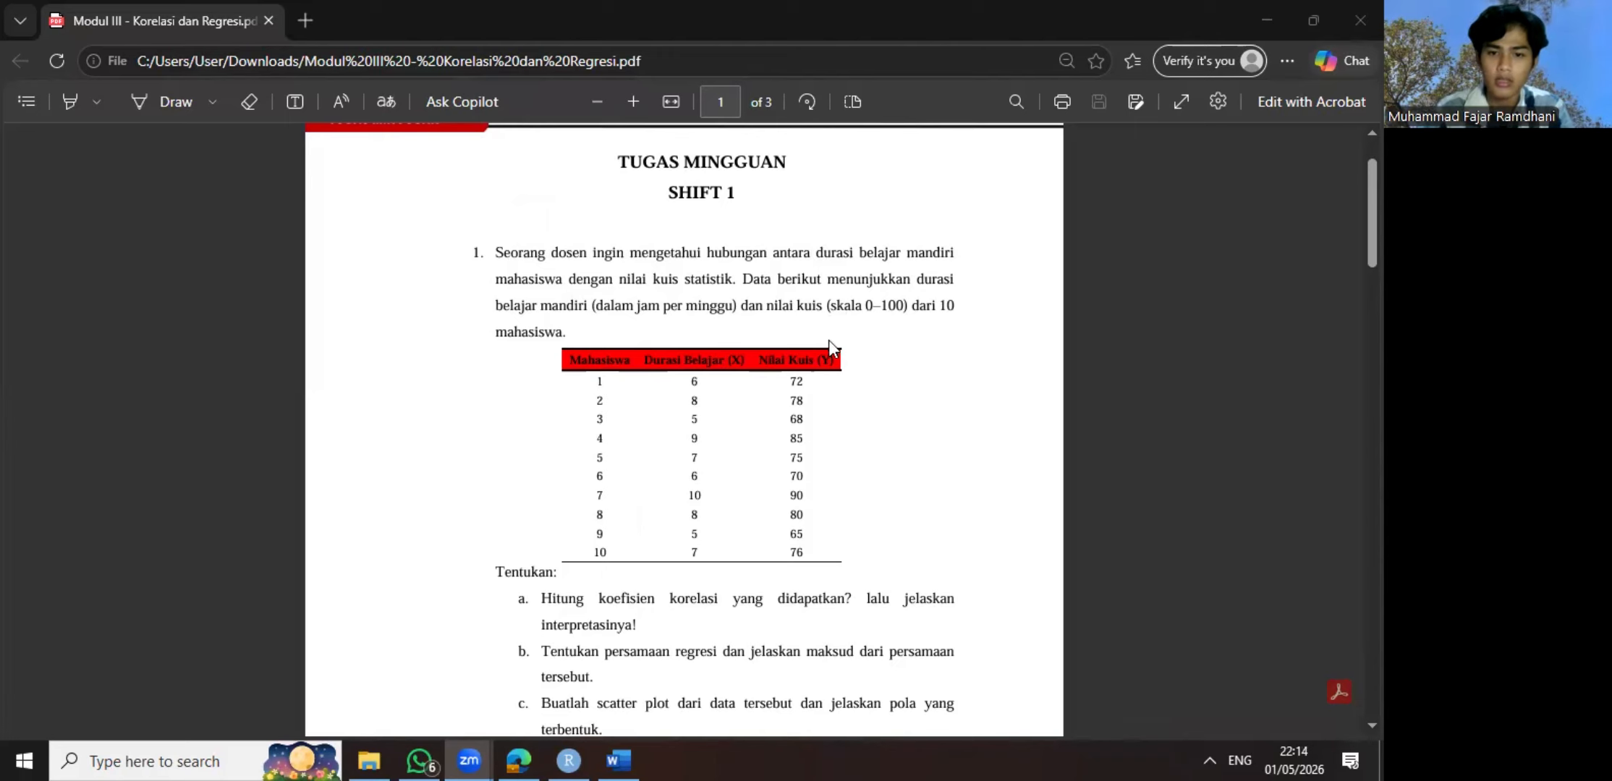
- Read question 1 of the assignment PDF, then switch to the R script in RStudio and enlarge its editor area
{"action": "scroll", "coordinate": [845, 323], "scroll_direction": "down", "scroll_amount": 1}
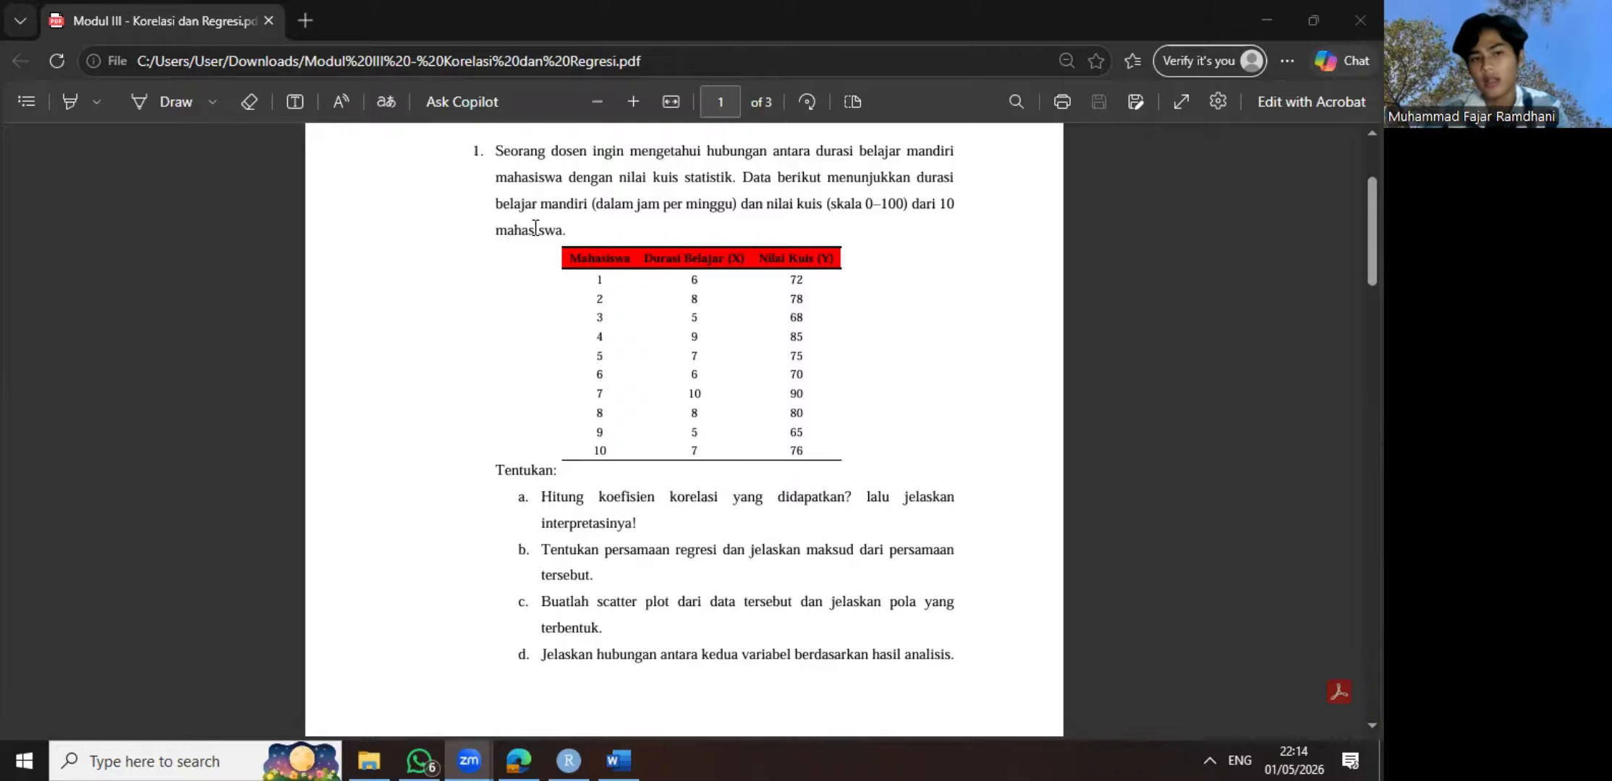
{"action": "scroll", "coordinate": [522, 229], "scroll_direction": "up", "scroll_amount": 1}
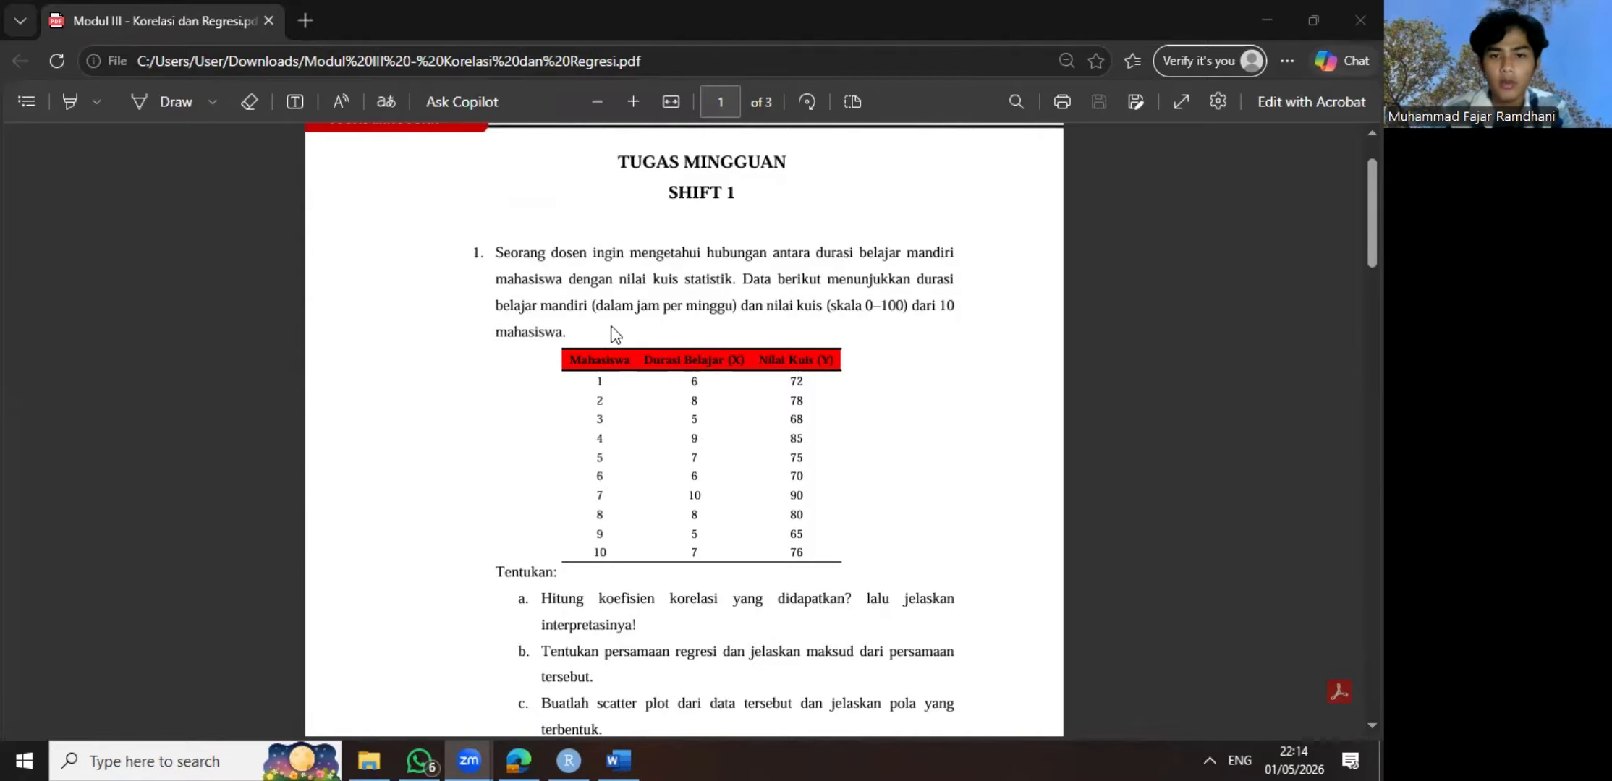
{"action": "left_click", "coordinate": [568, 758]}
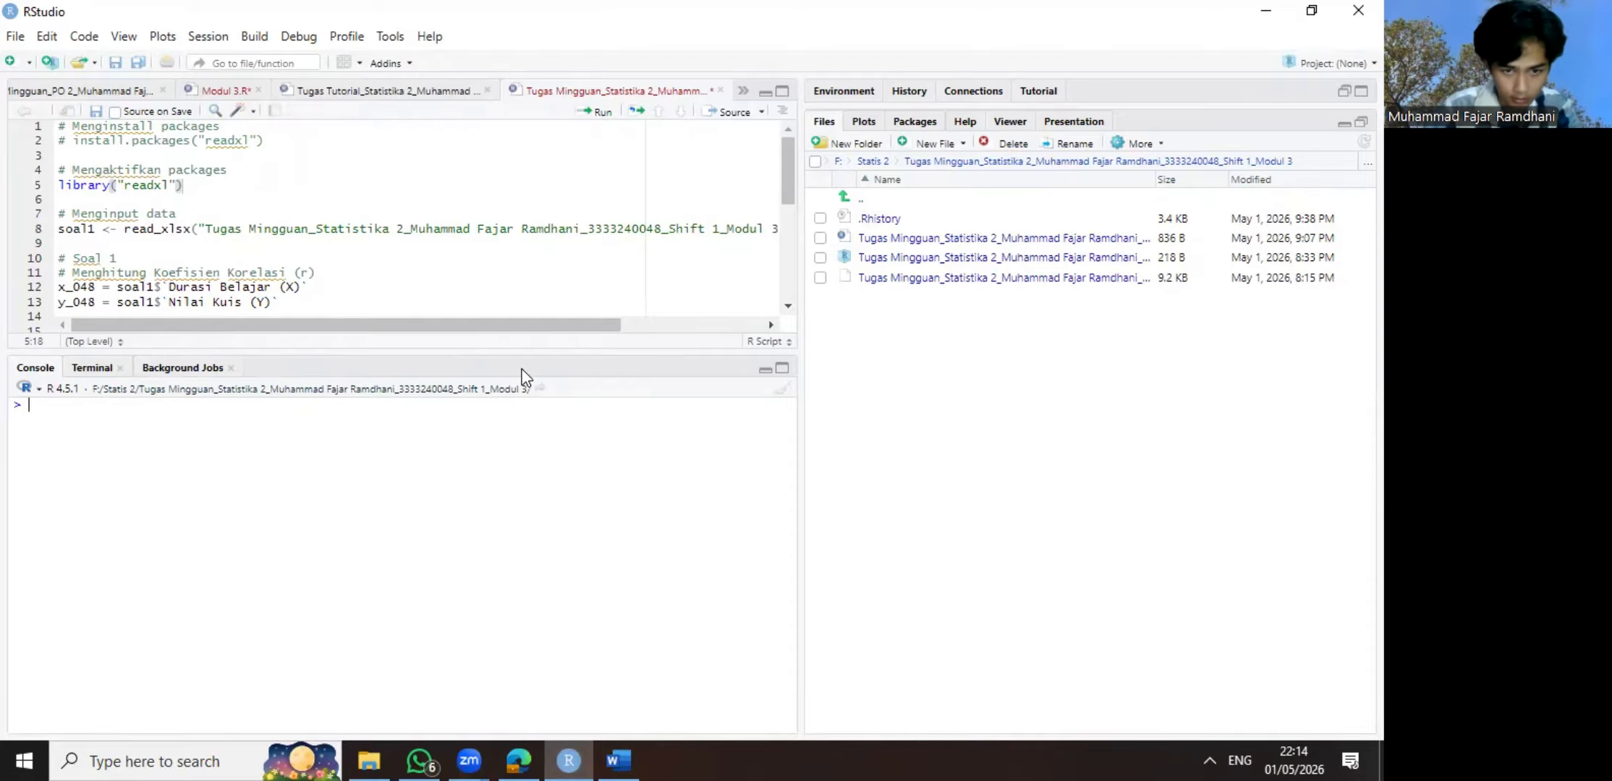
{"action": "left_click_drag", "start_coordinate": [507, 356], "coordinate": [504, 417]}
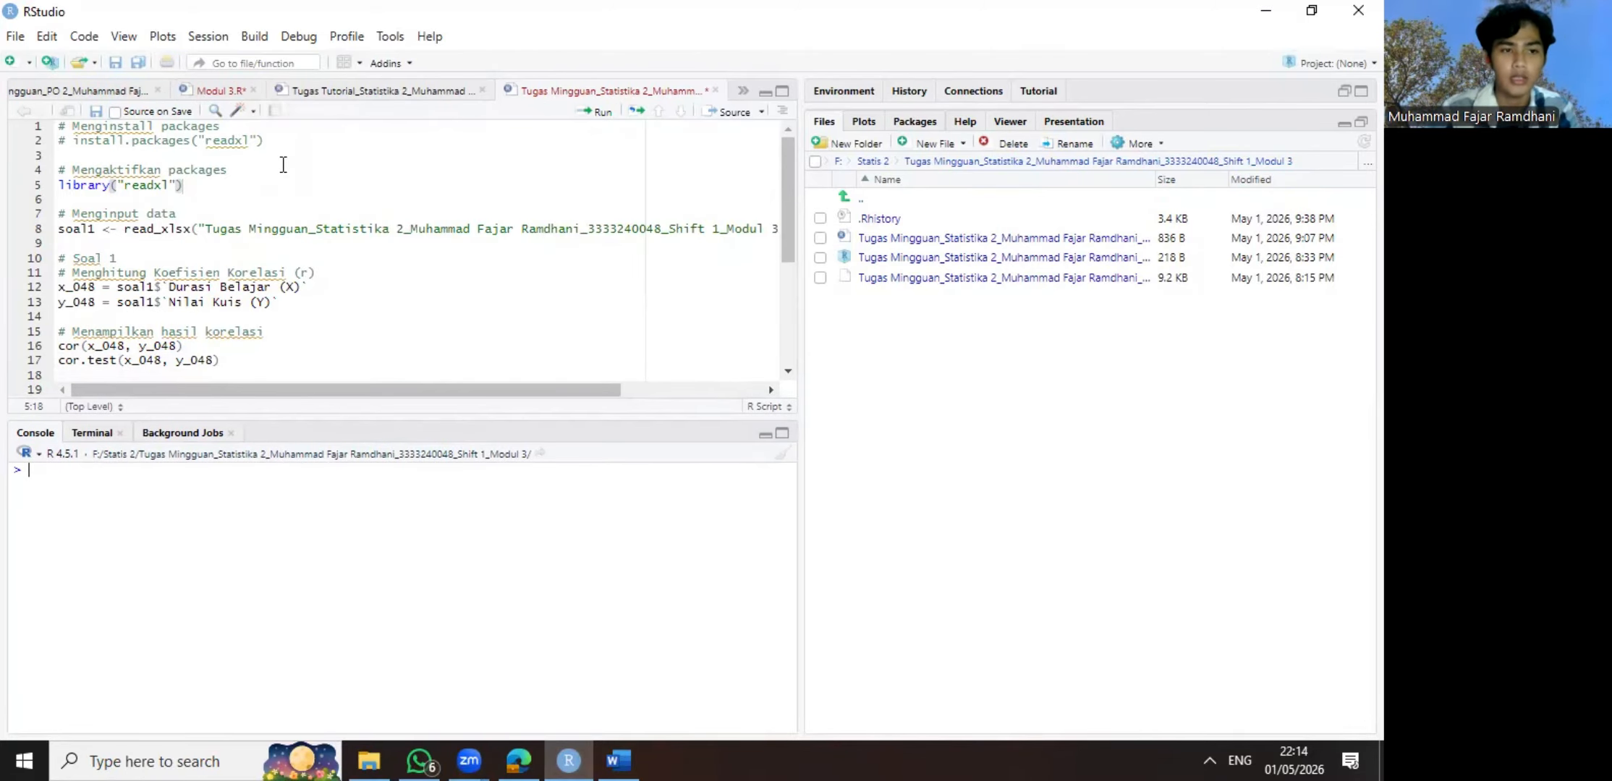
- Run the opening section of the script, lines 1 to 5, to load the readxl package
{"action": "left_click", "coordinate": [281, 157]}
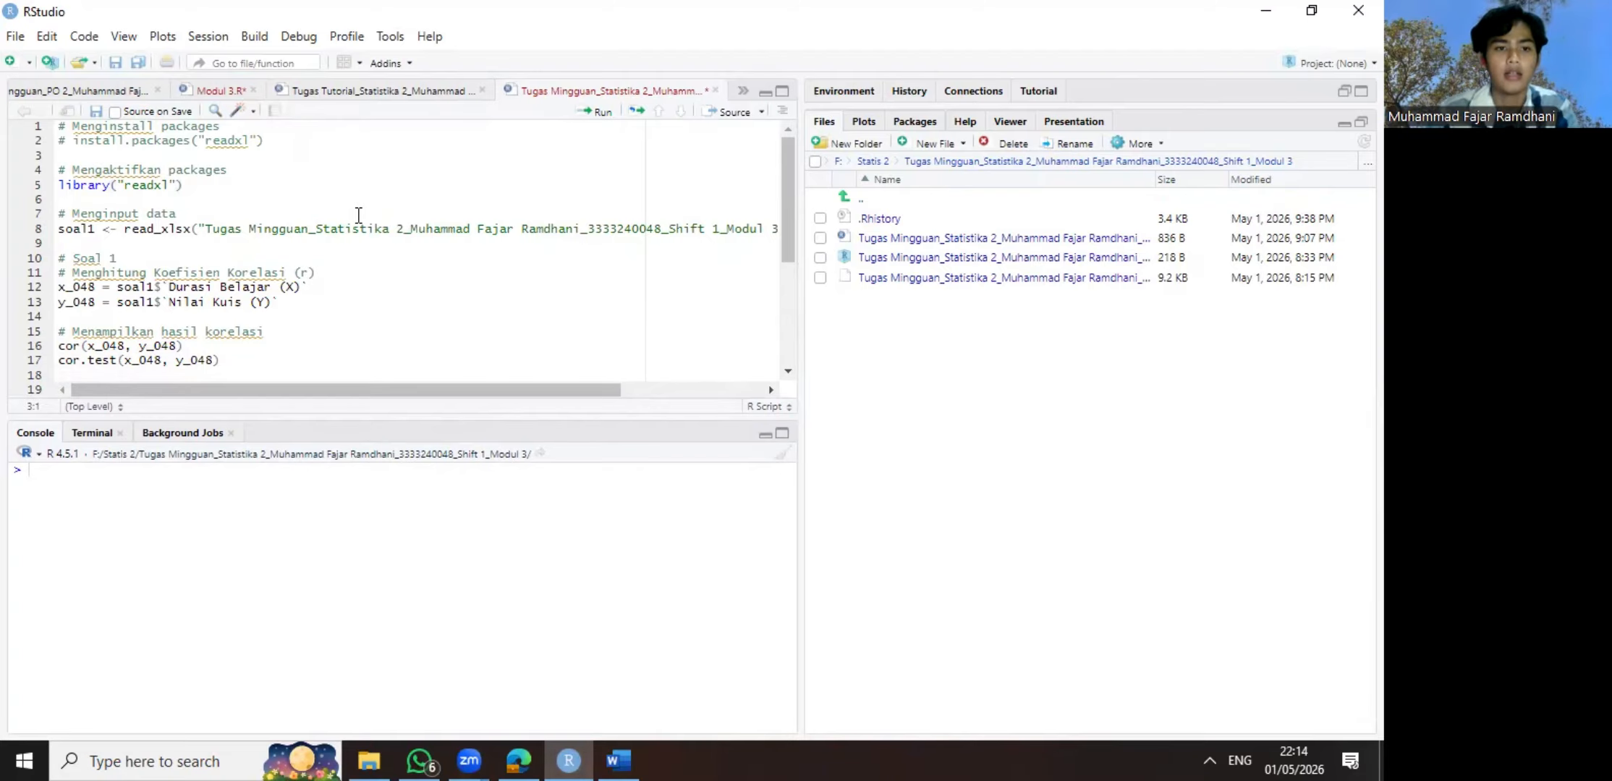
{"action": "left_click", "coordinate": [287, 199]}
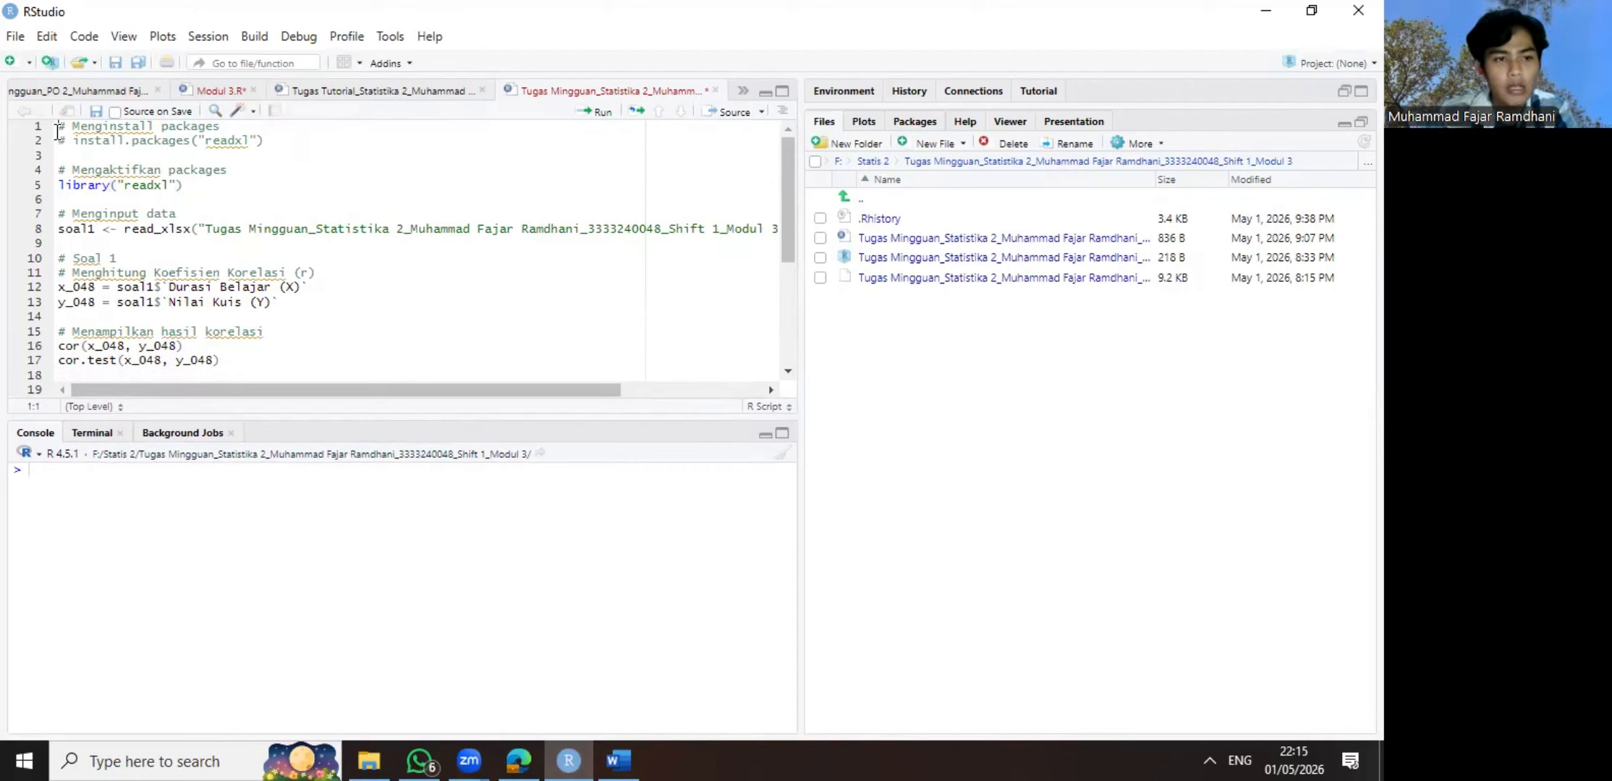
{"action": "left_click_drag", "start_coordinate": [58, 127], "coordinate": [235, 189]}
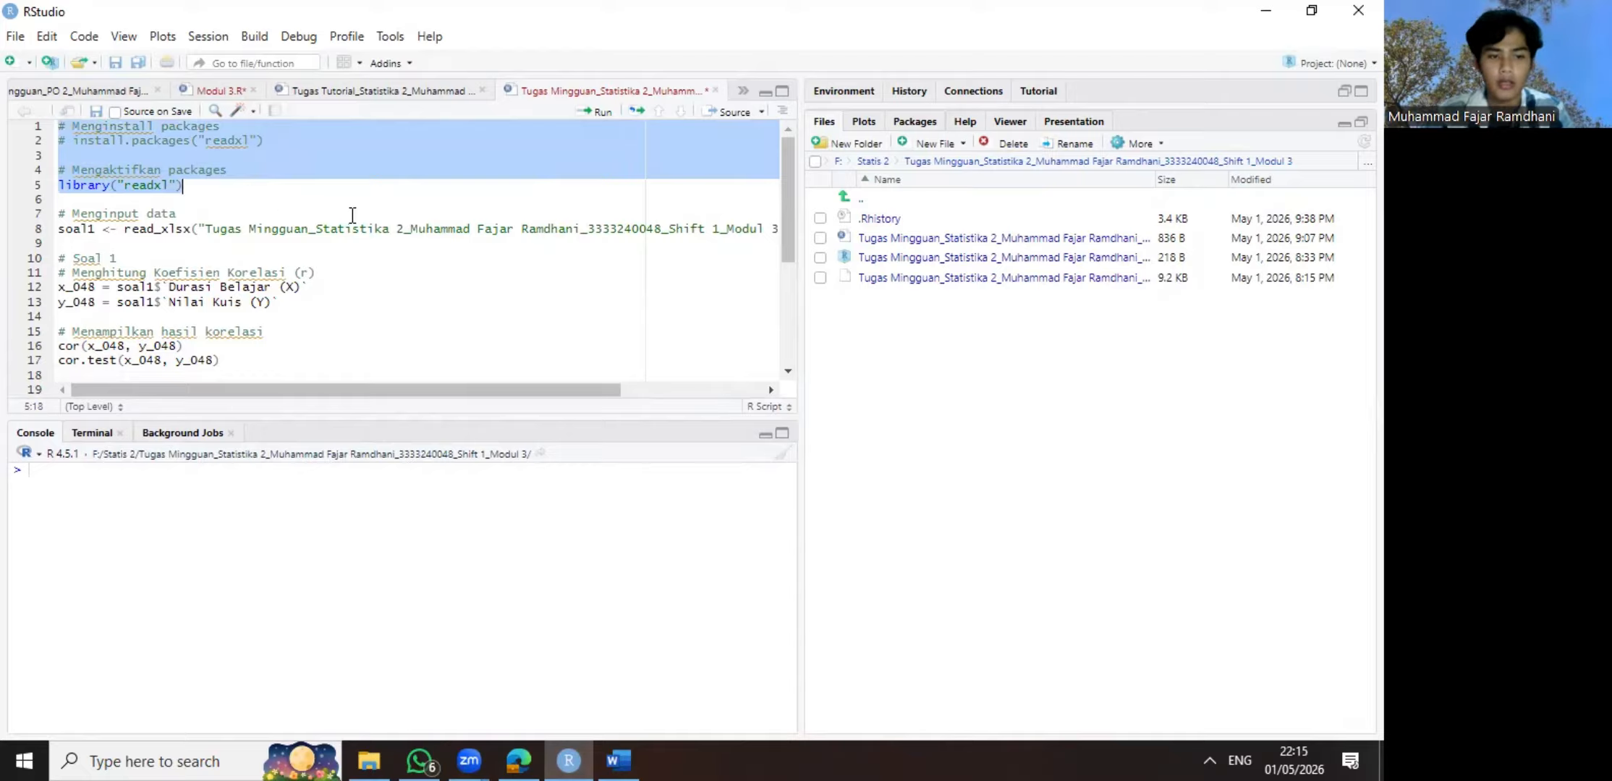
{"action": "key", "text": "ctrl+Return"}
- Run the data input section that reads Sheet1 of the Excel workbook into soal1 with read_xlsx
{"action": "left_click", "coordinate": [296, 213]}
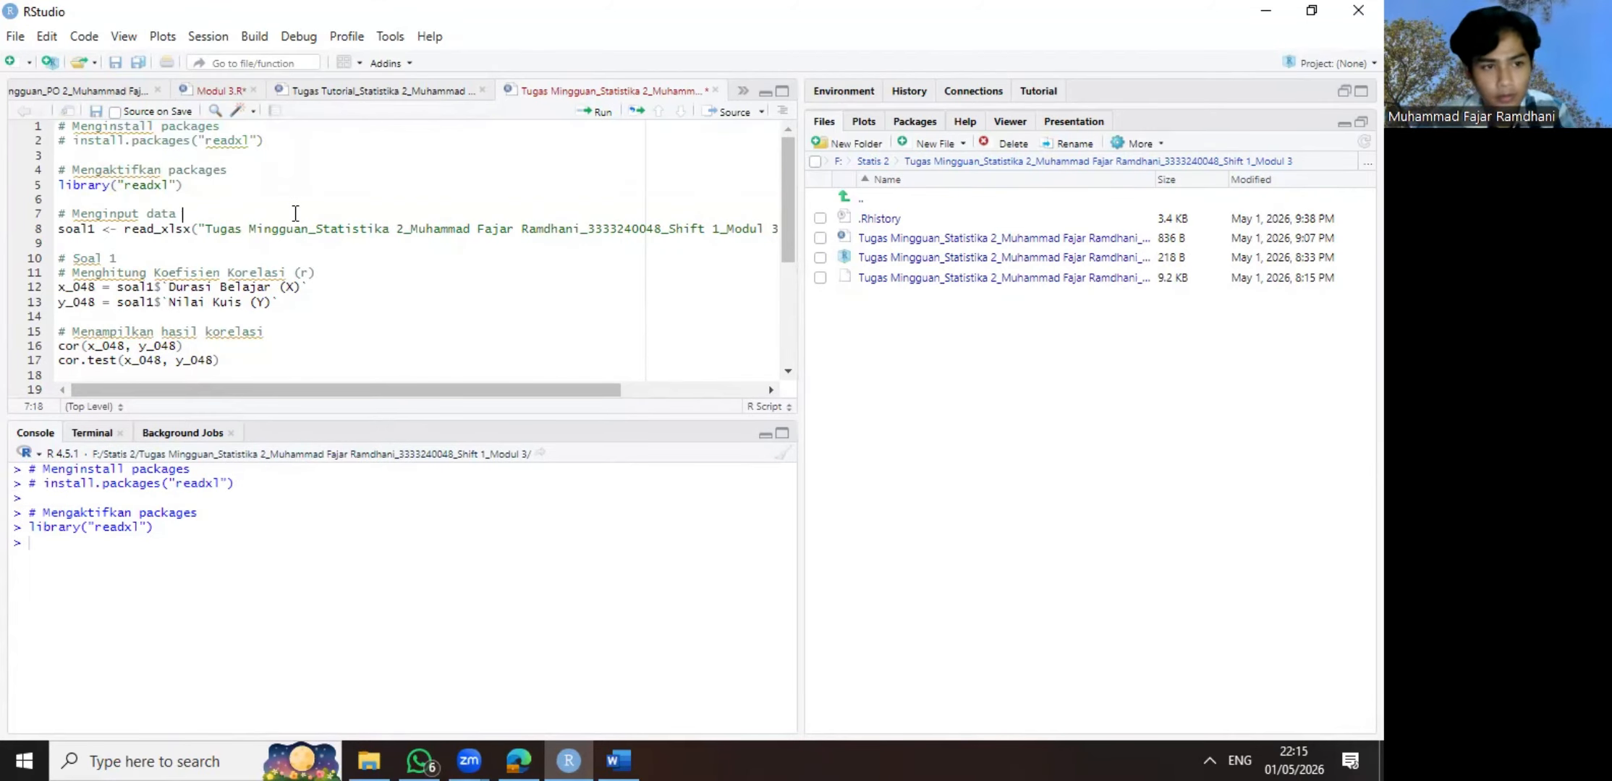
{"action": "left_click", "coordinate": [57, 215]}
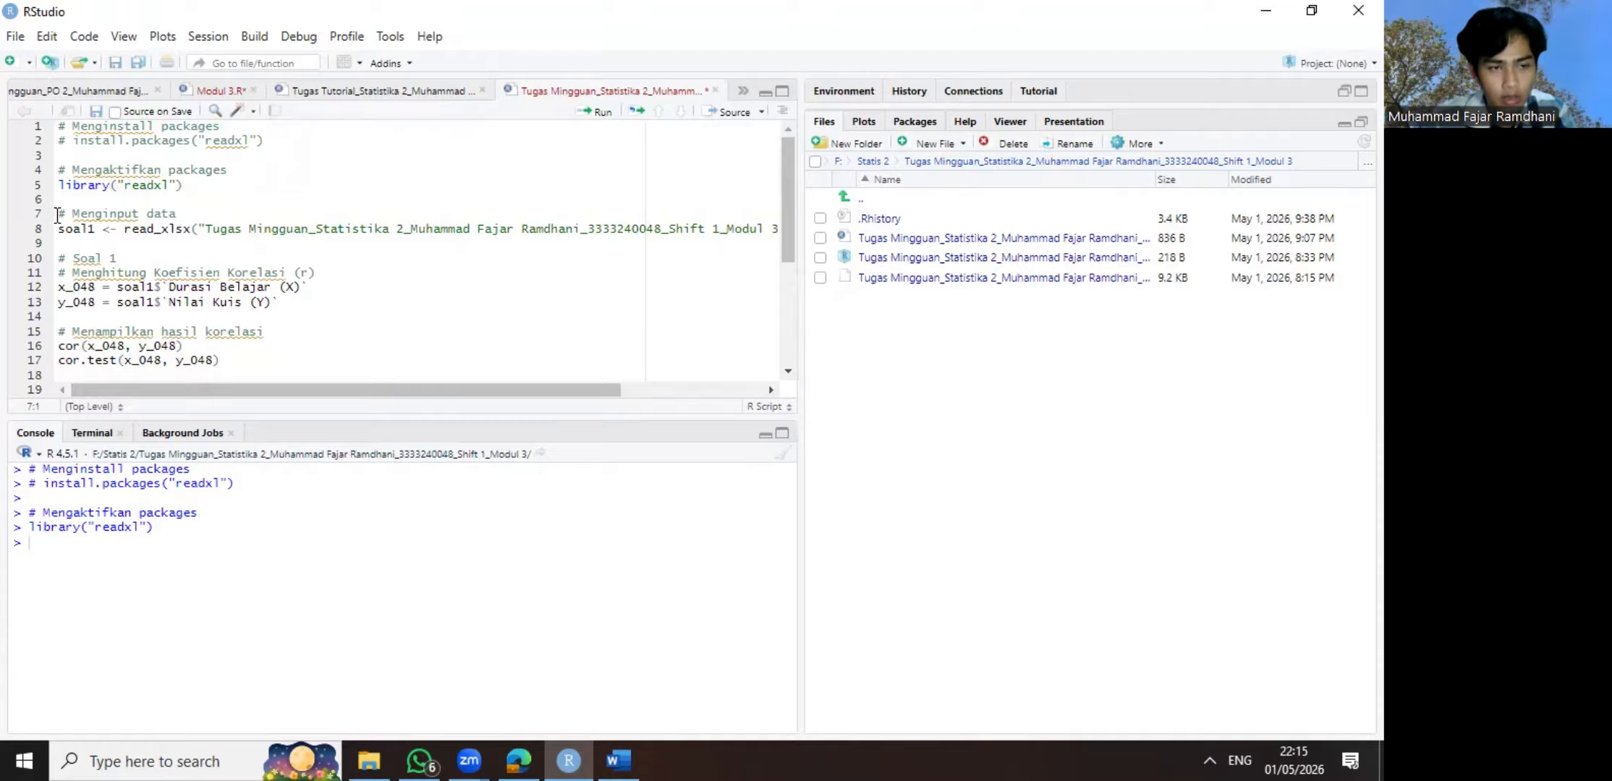
{"action": "left_click_drag", "start_coordinate": [57, 215], "coordinate": [809, 244]}
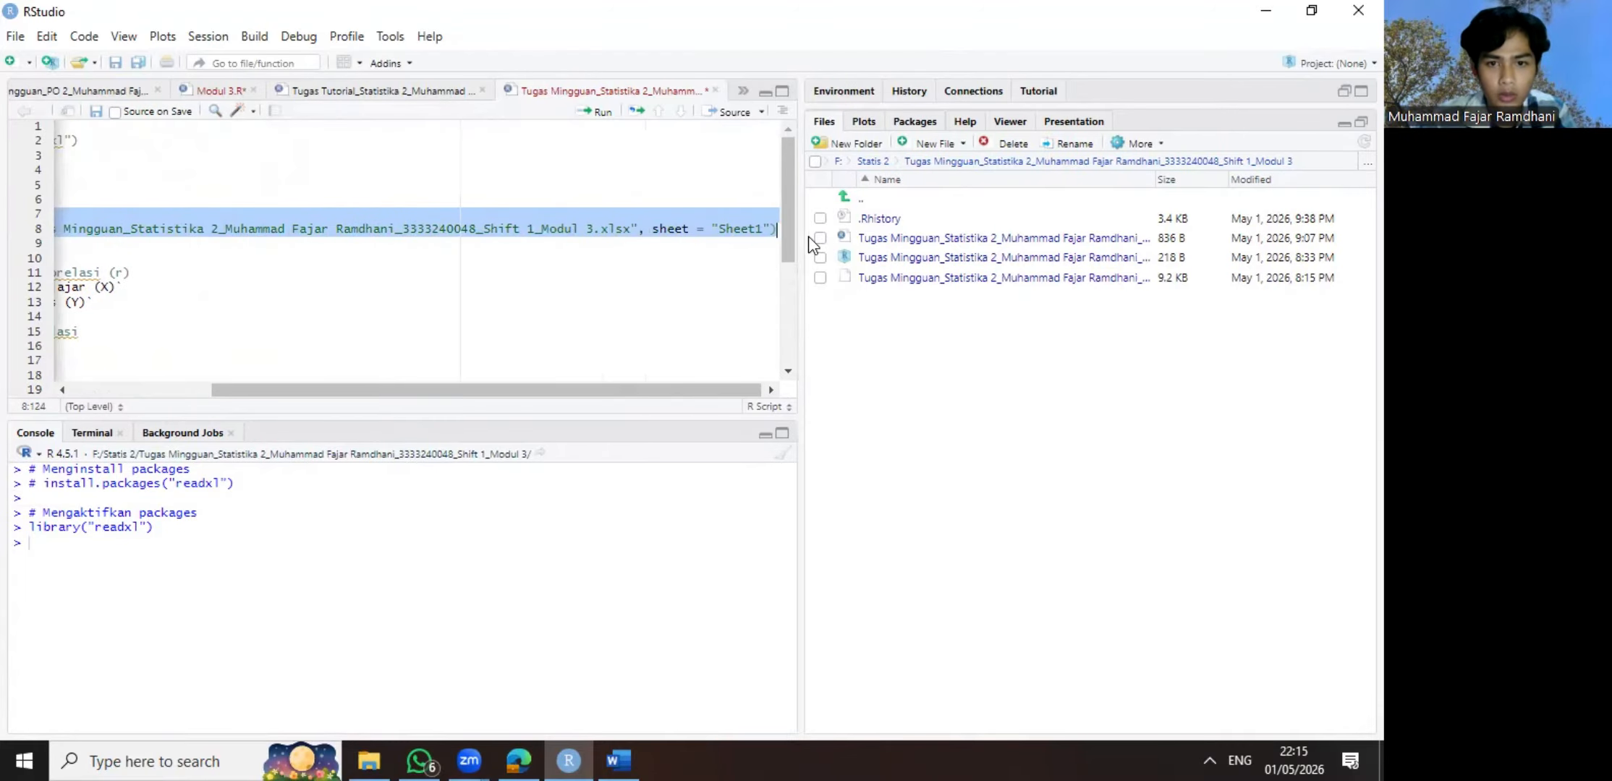
{"action": "left_click_drag", "start_coordinate": [571, 391], "coordinate": [317, 405]}
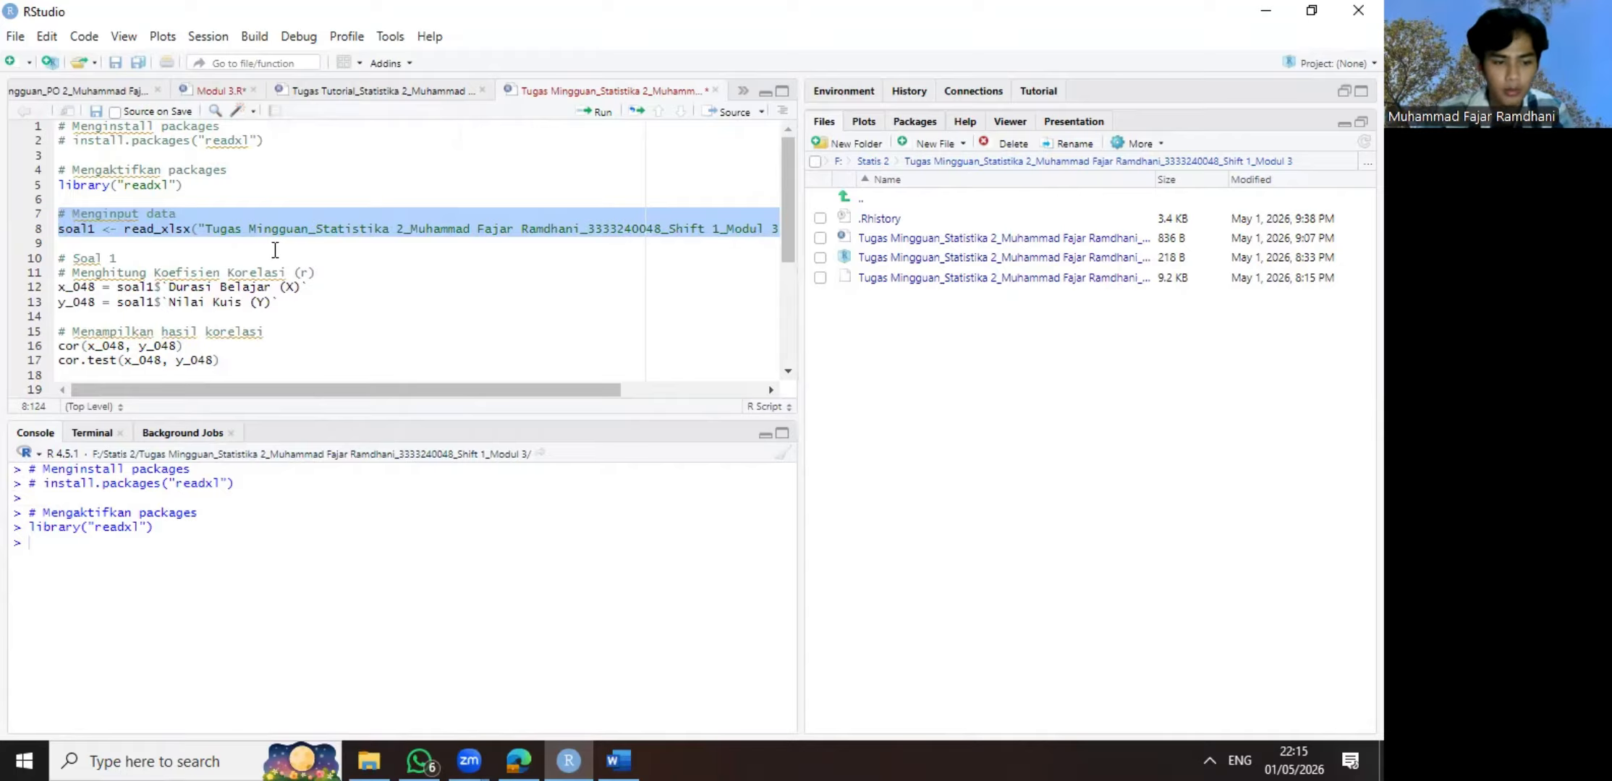
{"action": "key", "text": "ctrl+Return"}
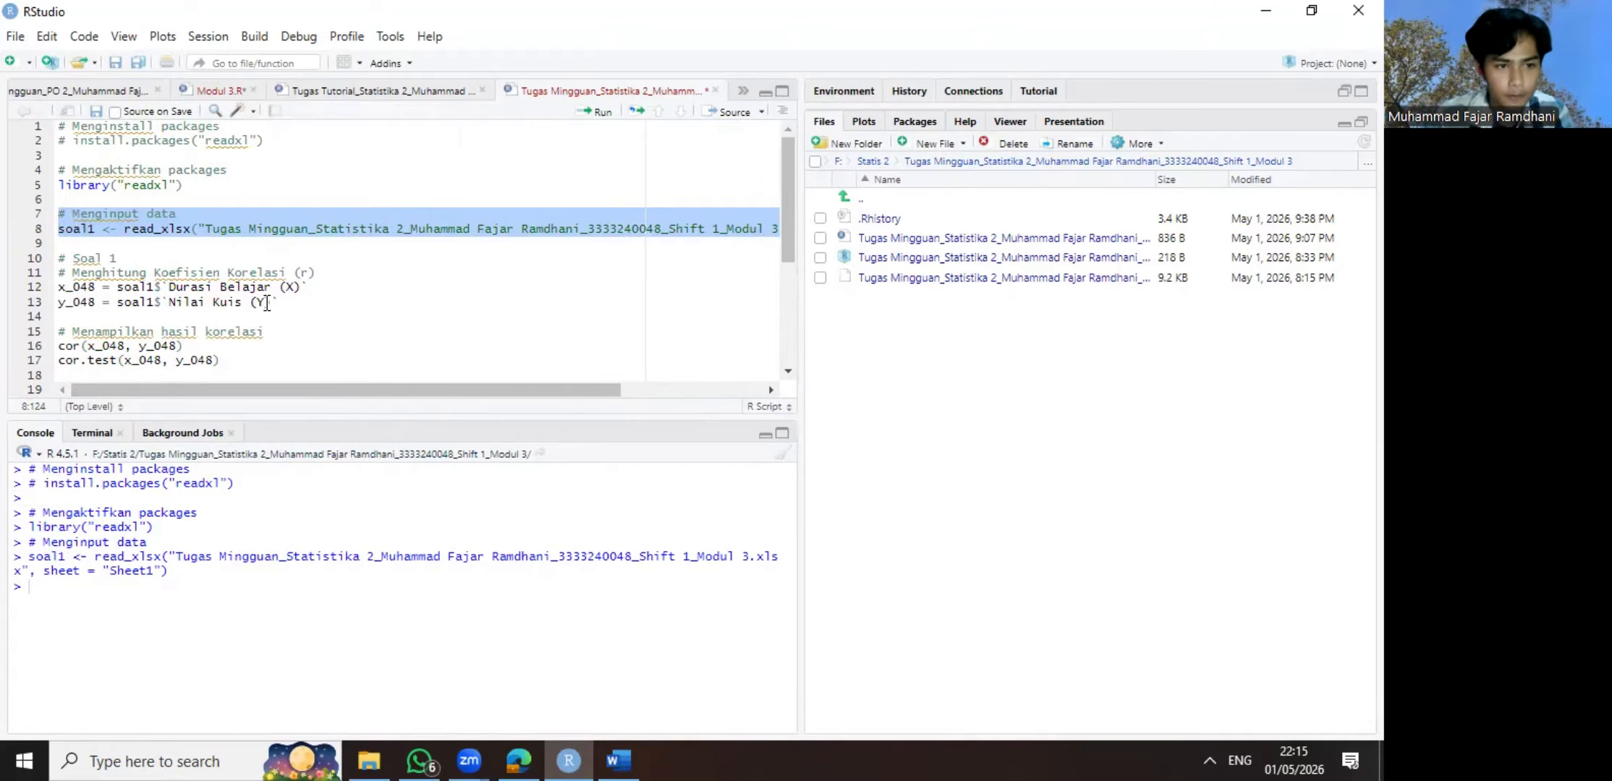
- Run the Soal 1 lines assigning Durasi Belajar (X) to x_048 and Nilai Kuis (Y) to y_048
{"action": "left_click", "coordinate": [110, 250]}
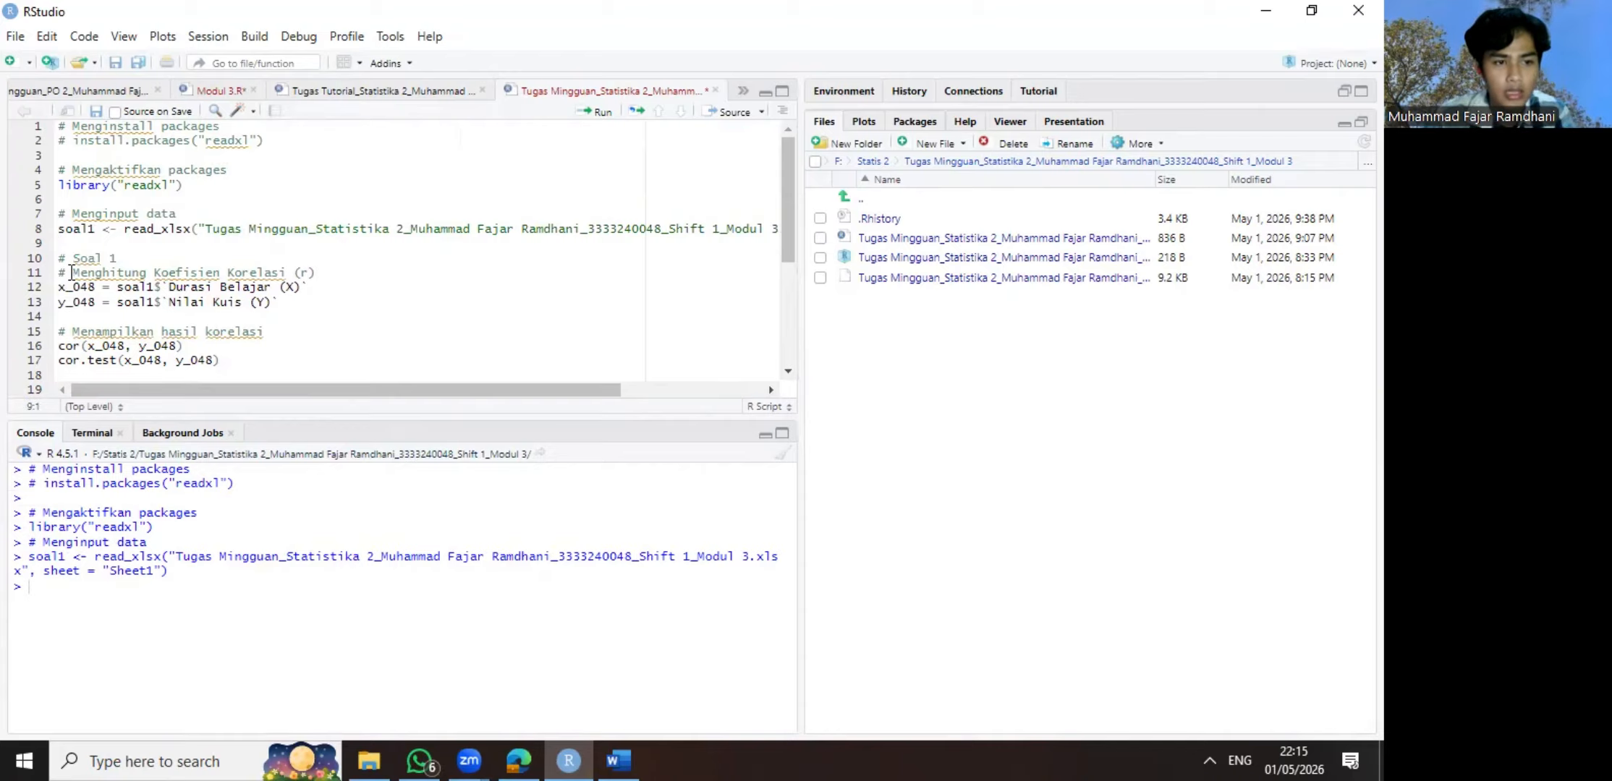
{"action": "left_click", "coordinate": [62, 262]}
{"action": "left_click_drag", "start_coordinate": [75, 265], "coordinate": [314, 309]}
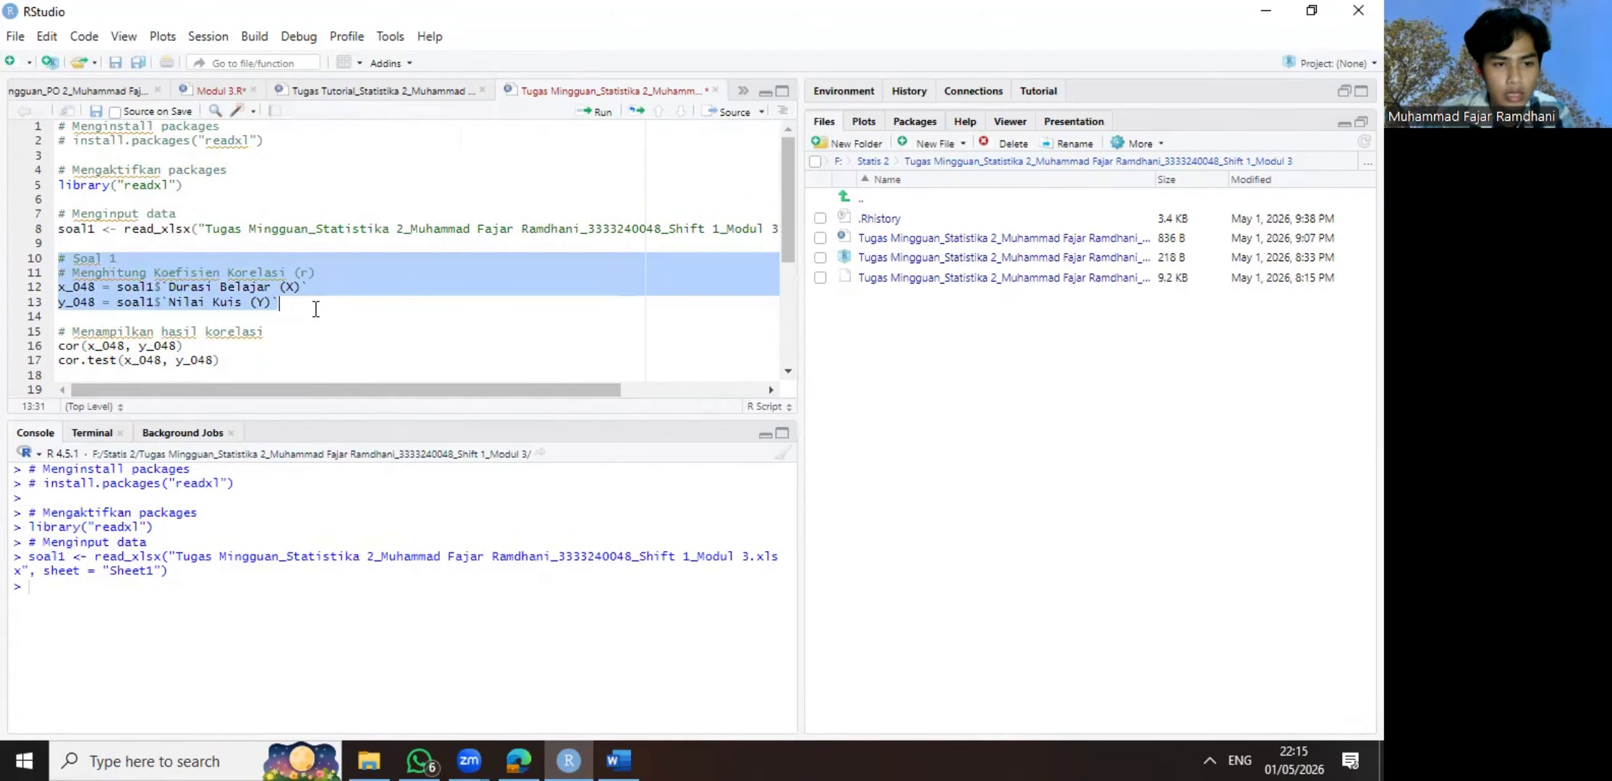
{"action": "scroll", "coordinate": [151, 273], "scroll_direction": "down", "scroll_amount": 1}
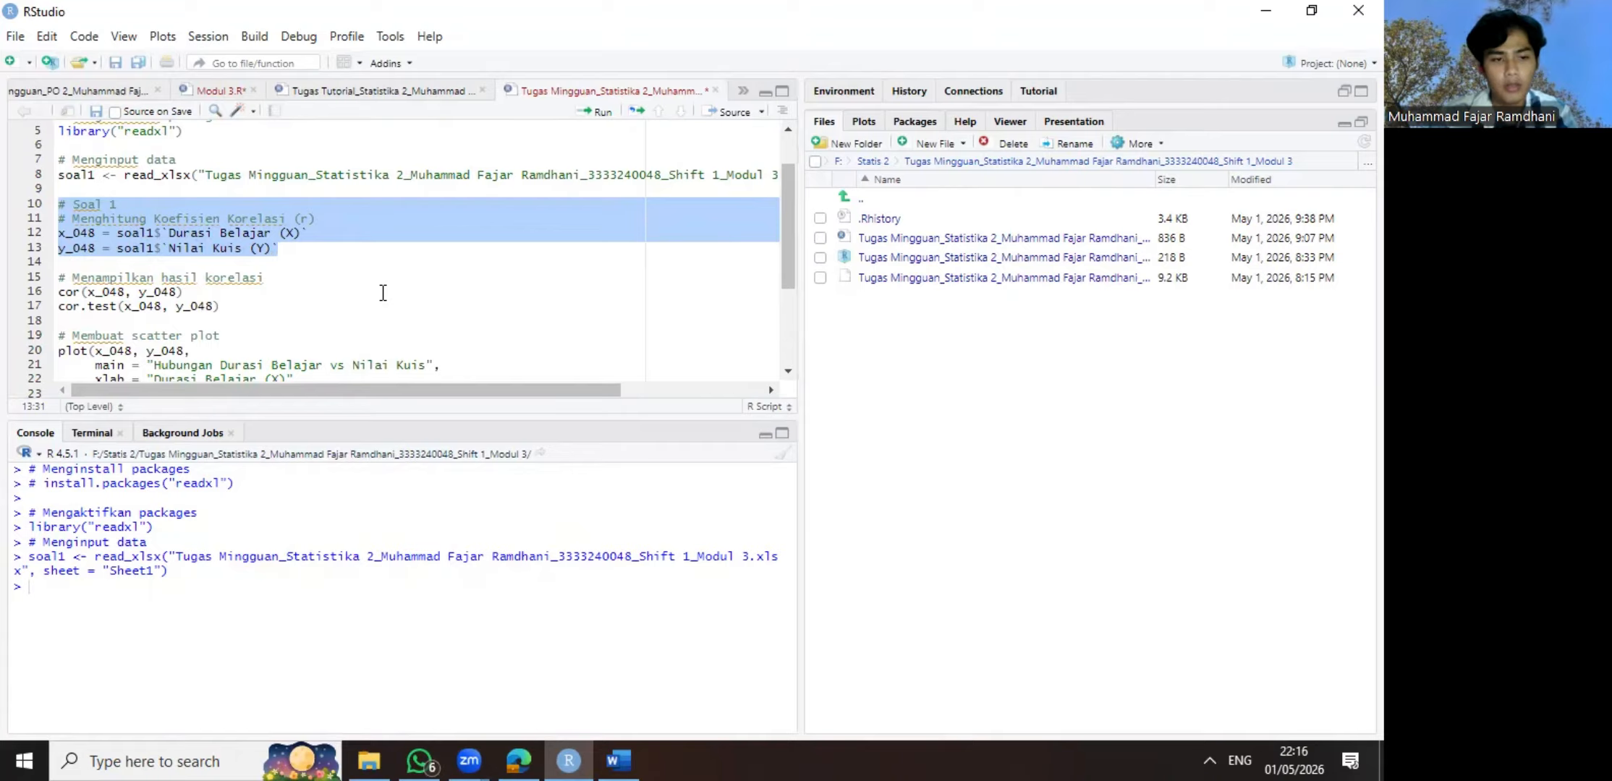
{"action": "key", "text": "ctrl+Return"}
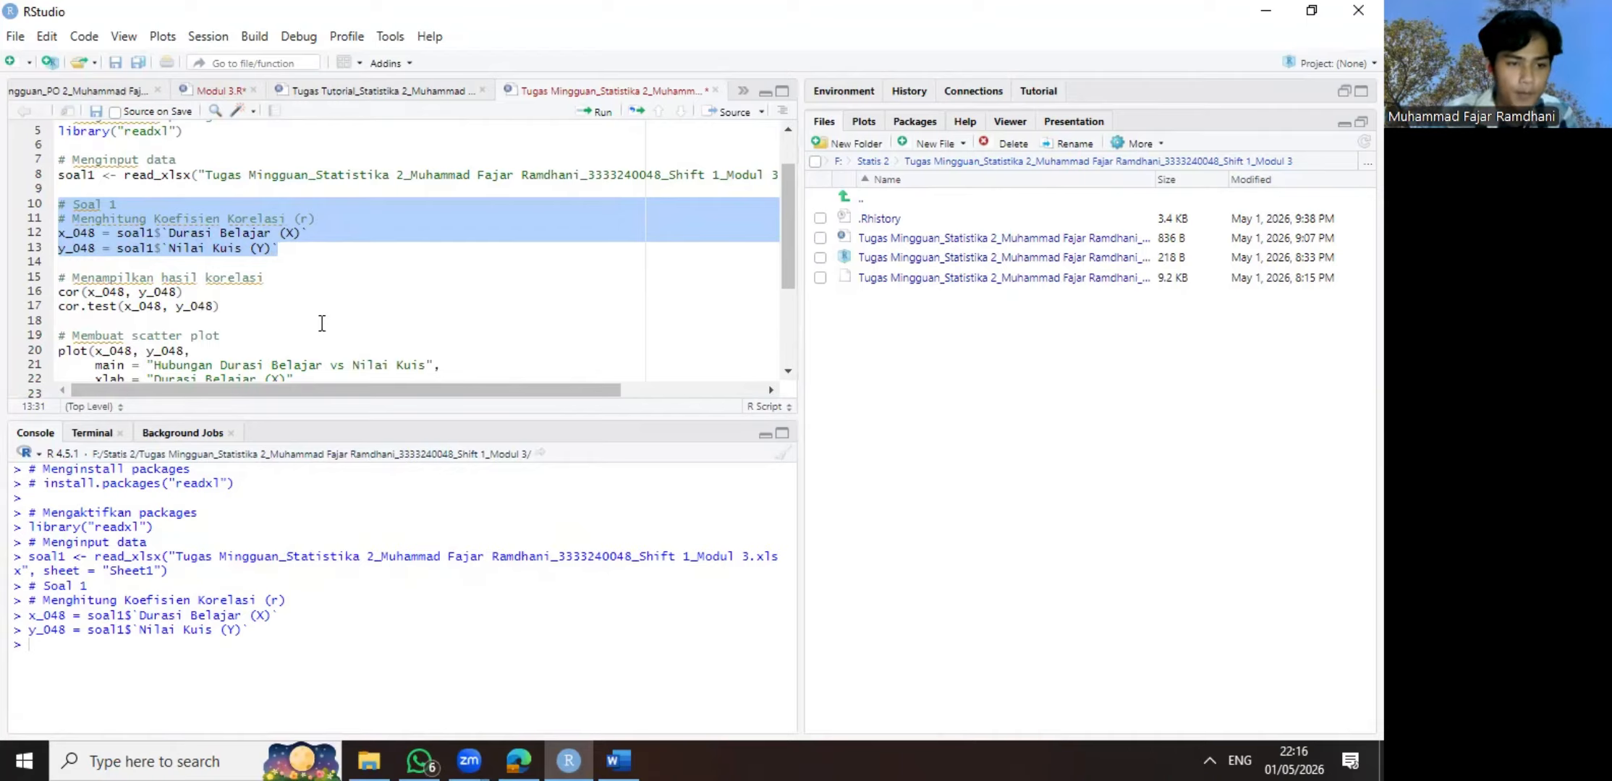
- Run cor and cor.test on x_048 and y_048, and enlarge the console to read the correlation output
{"action": "left_click", "coordinate": [286, 263]}
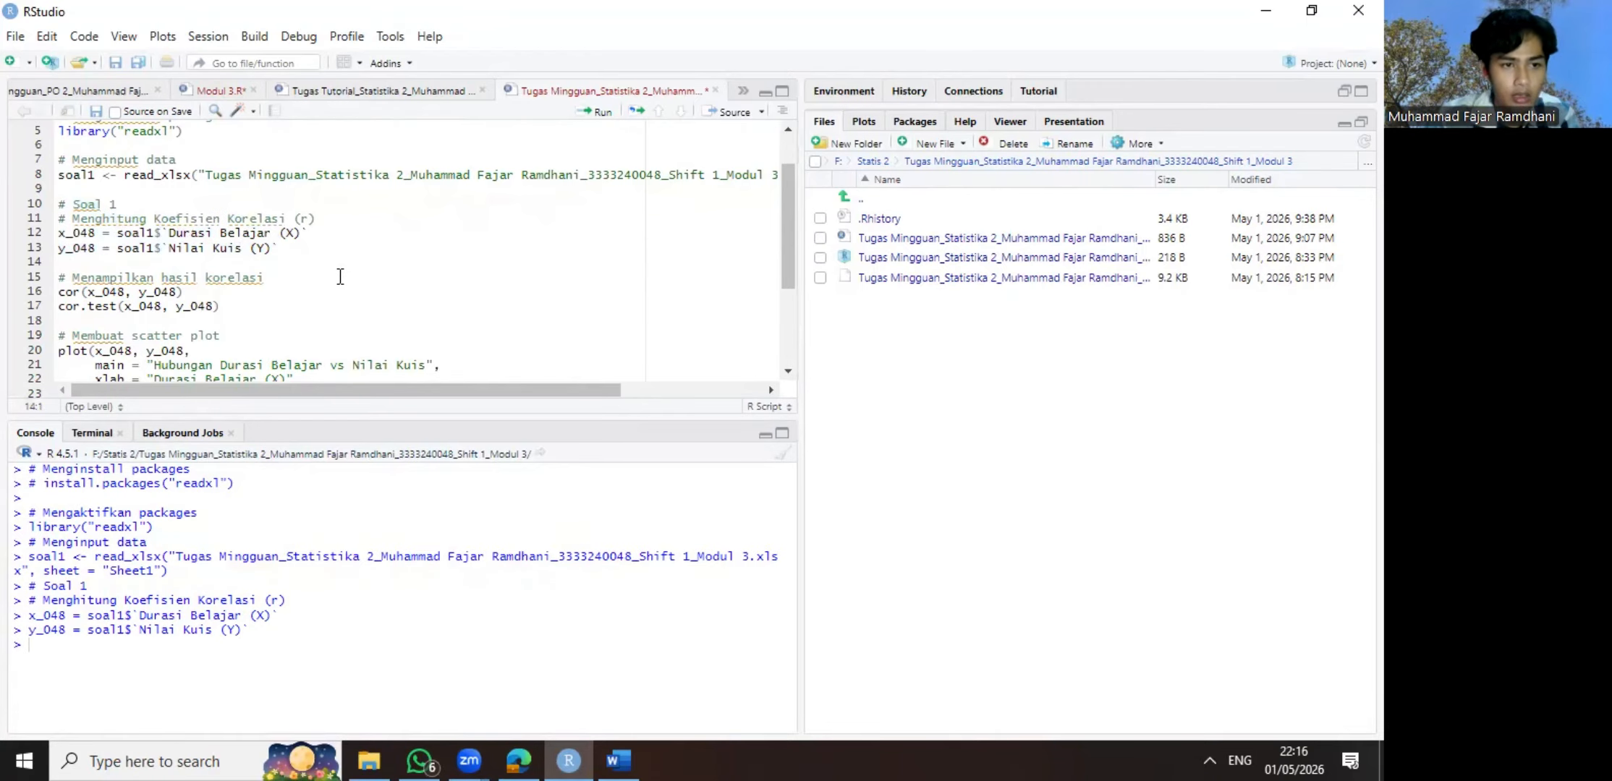
{"action": "scroll", "coordinate": [317, 277], "scroll_direction": "down", "scroll_amount": 2}
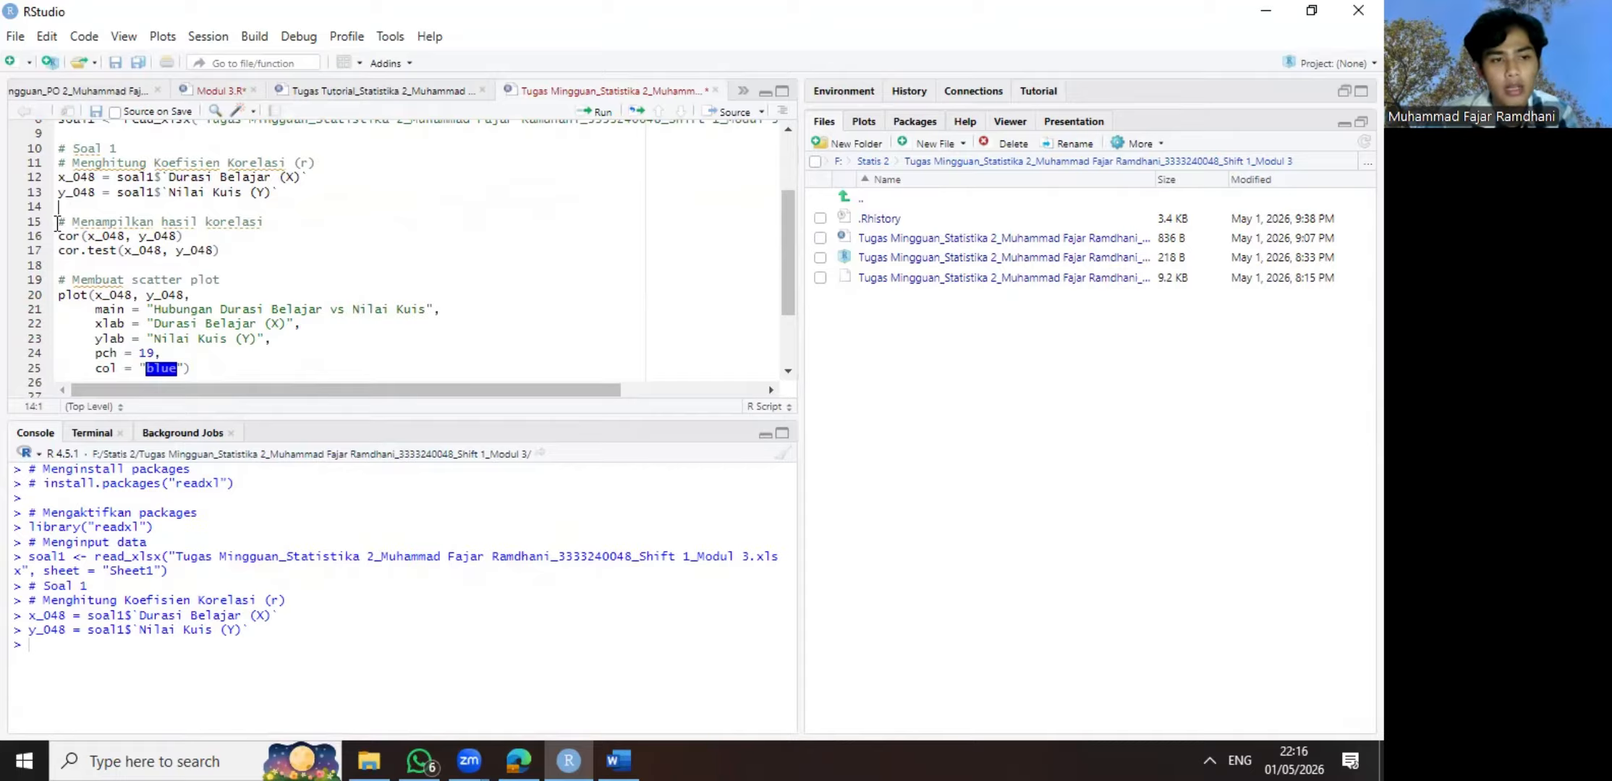
{"action": "left_click_drag", "start_coordinate": [58, 222], "coordinate": [264, 251]}
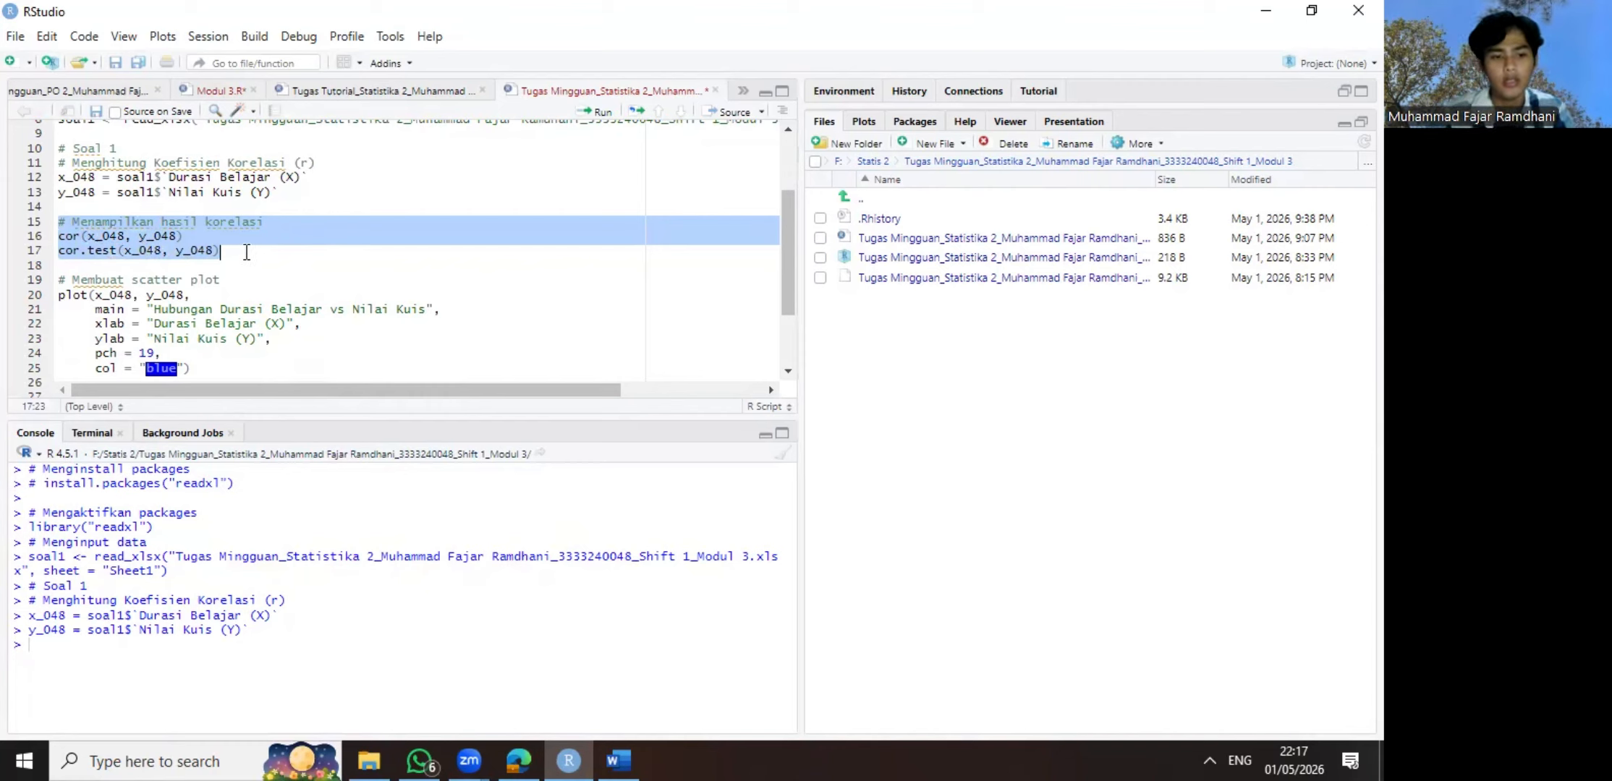
{"action": "key", "text": "ctrl+Return"}
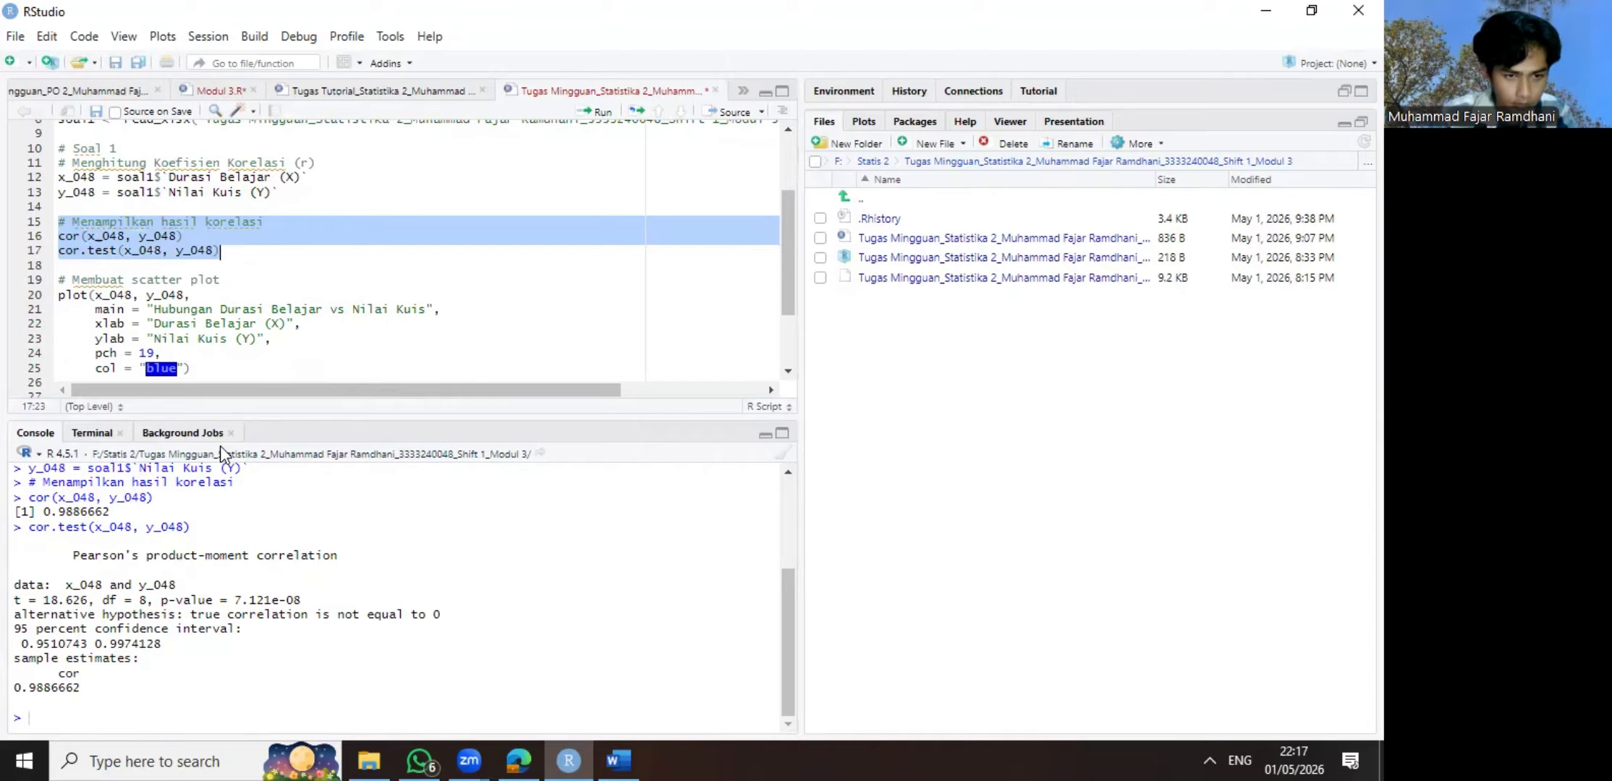
{"action": "left_click_drag", "start_coordinate": [230, 411], "coordinate": [227, 359]}
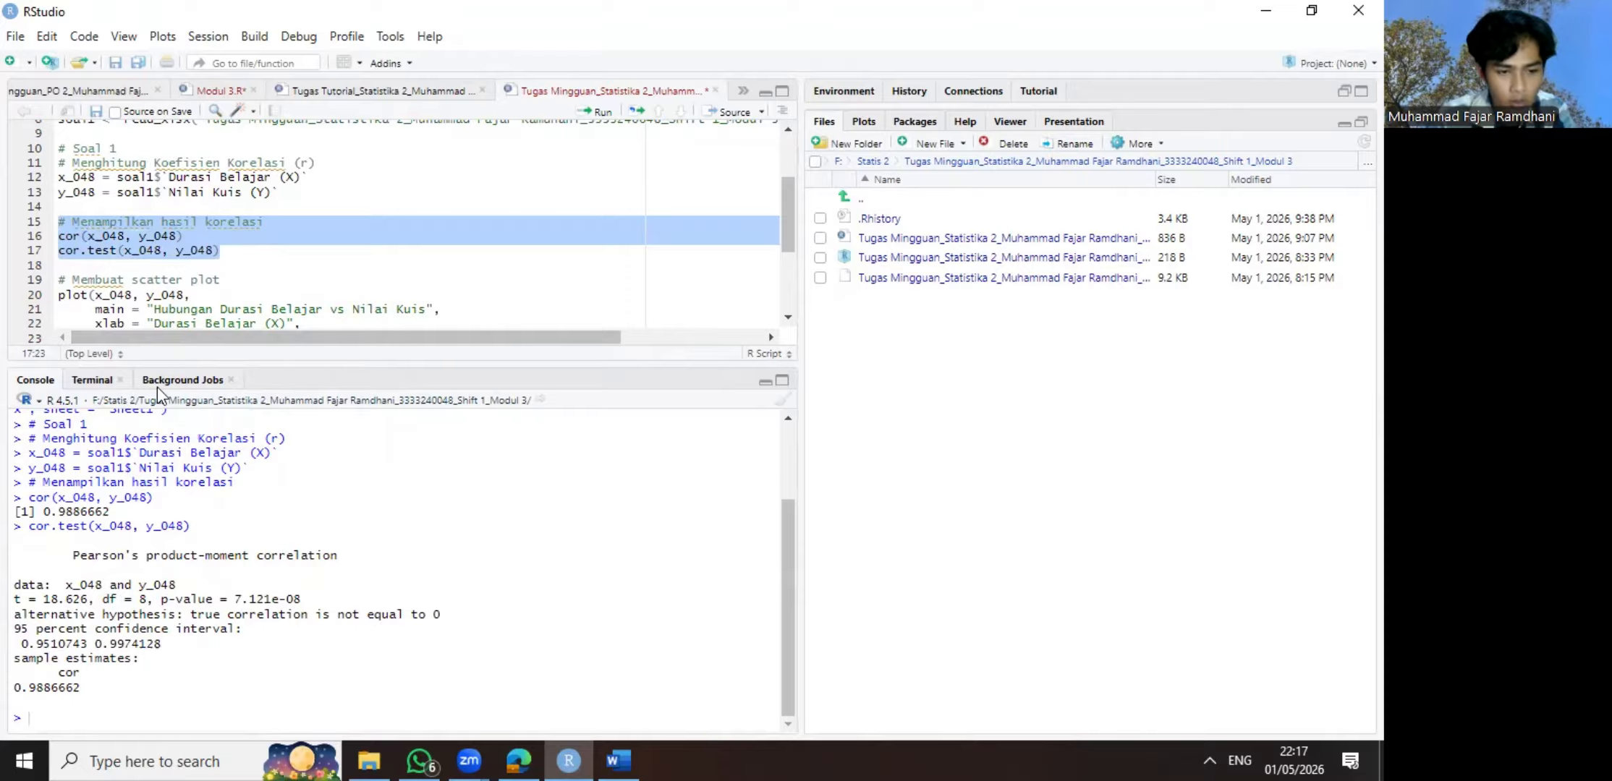
- Run the plot section to draw the blue scatter plot "Hubungan Durasi Belajar vs Nilai Kuis" from x_048 and y_048
{"action": "scroll", "coordinate": [210, 283], "scroll_direction": "down", "scroll_amount": 3}
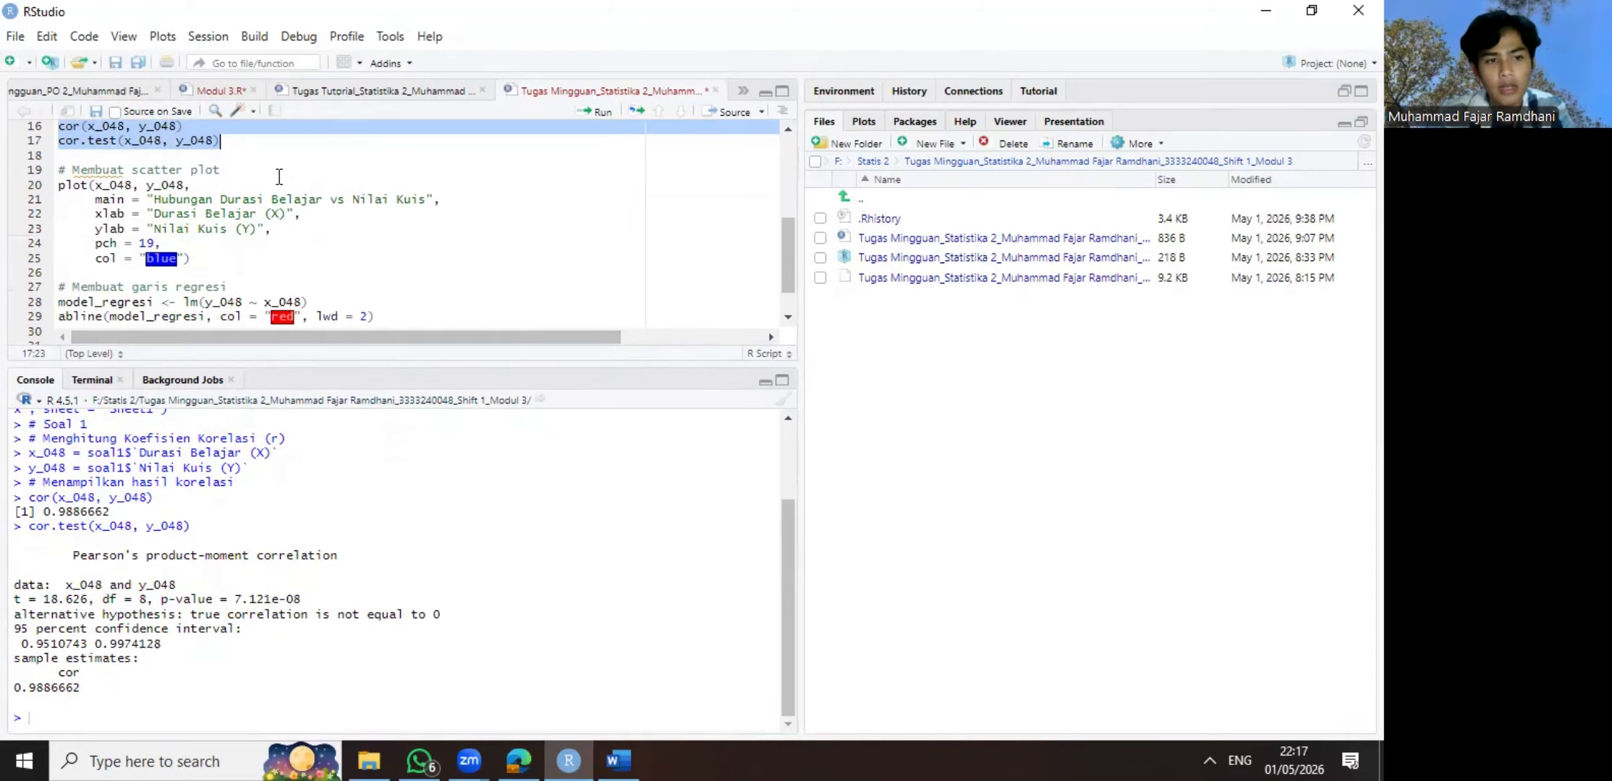
{"action": "scroll", "coordinate": [267, 167], "scroll_direction": "up", "scroll_amount": 2}
{"action": "left_click", "coordinate": [220, 205]}
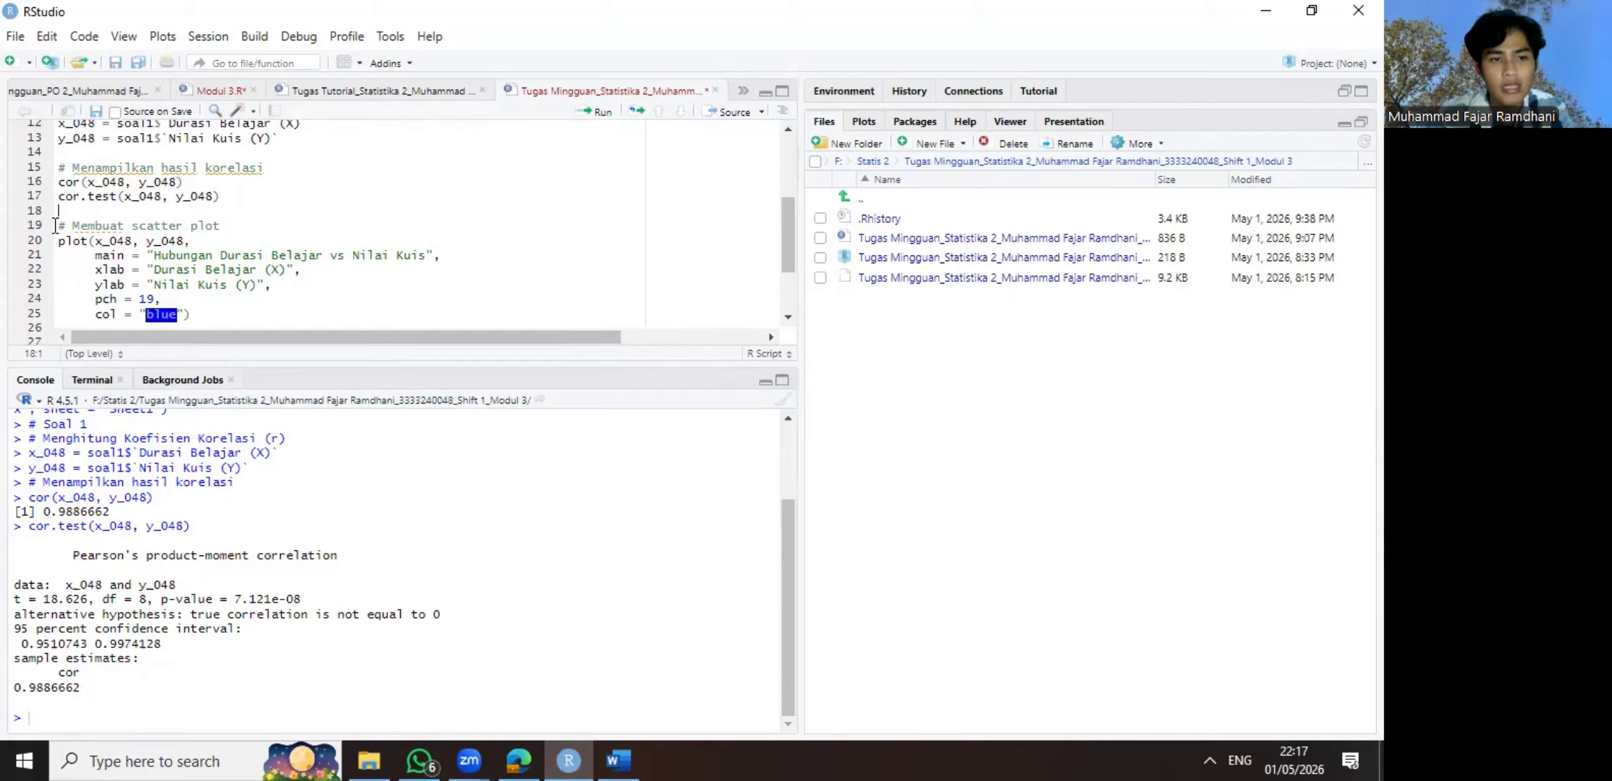
{"action": "left_click_drag", "start_coordinate": [55, 226], "coordinate": [226, 254]}
{"action": "scroll", "coordinate": [227, 256], "scroll_direction": "down", "scroll_amount": 1}
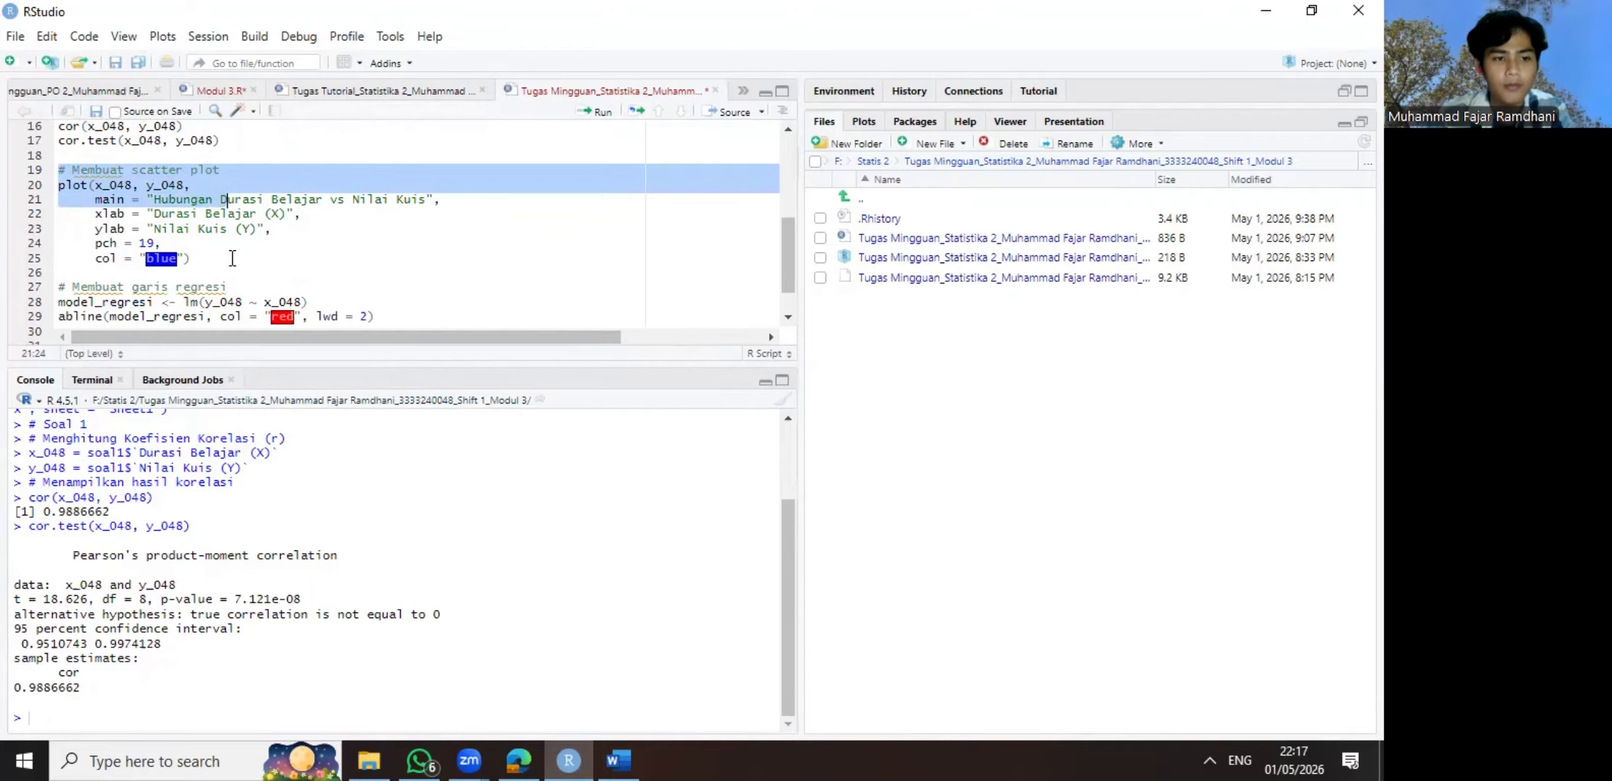
{"action": "scroll", "coordinate": [222, 268], "scroll_direction": "up", "scroll_amount": 1}
{"action": "scroll", "coordinate": [107, 215], "scroll_direction": "down", "scroll_amount": 1}
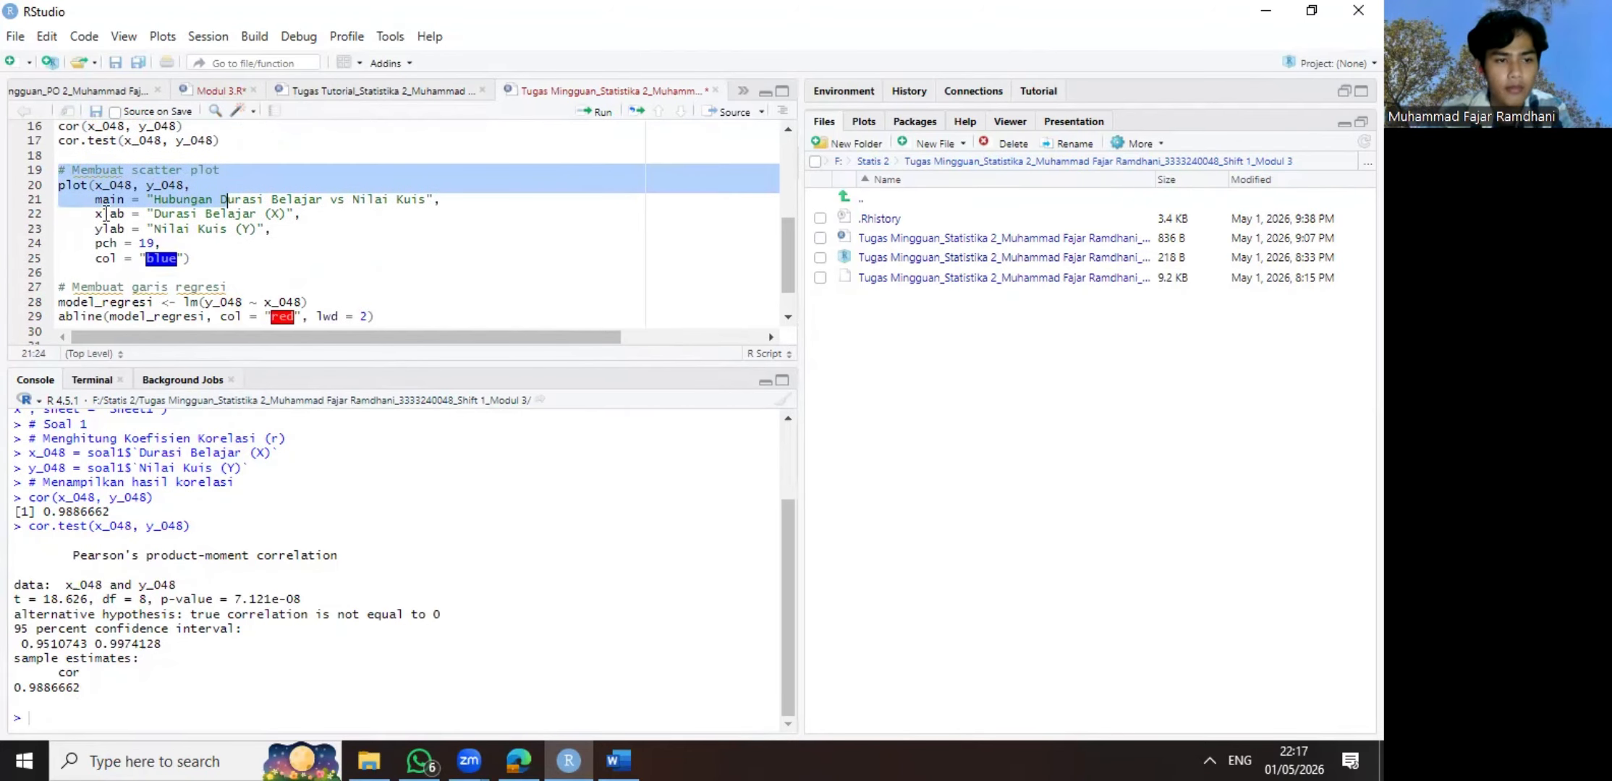
{"action": "left_click", "coordinate": [66, 172]}
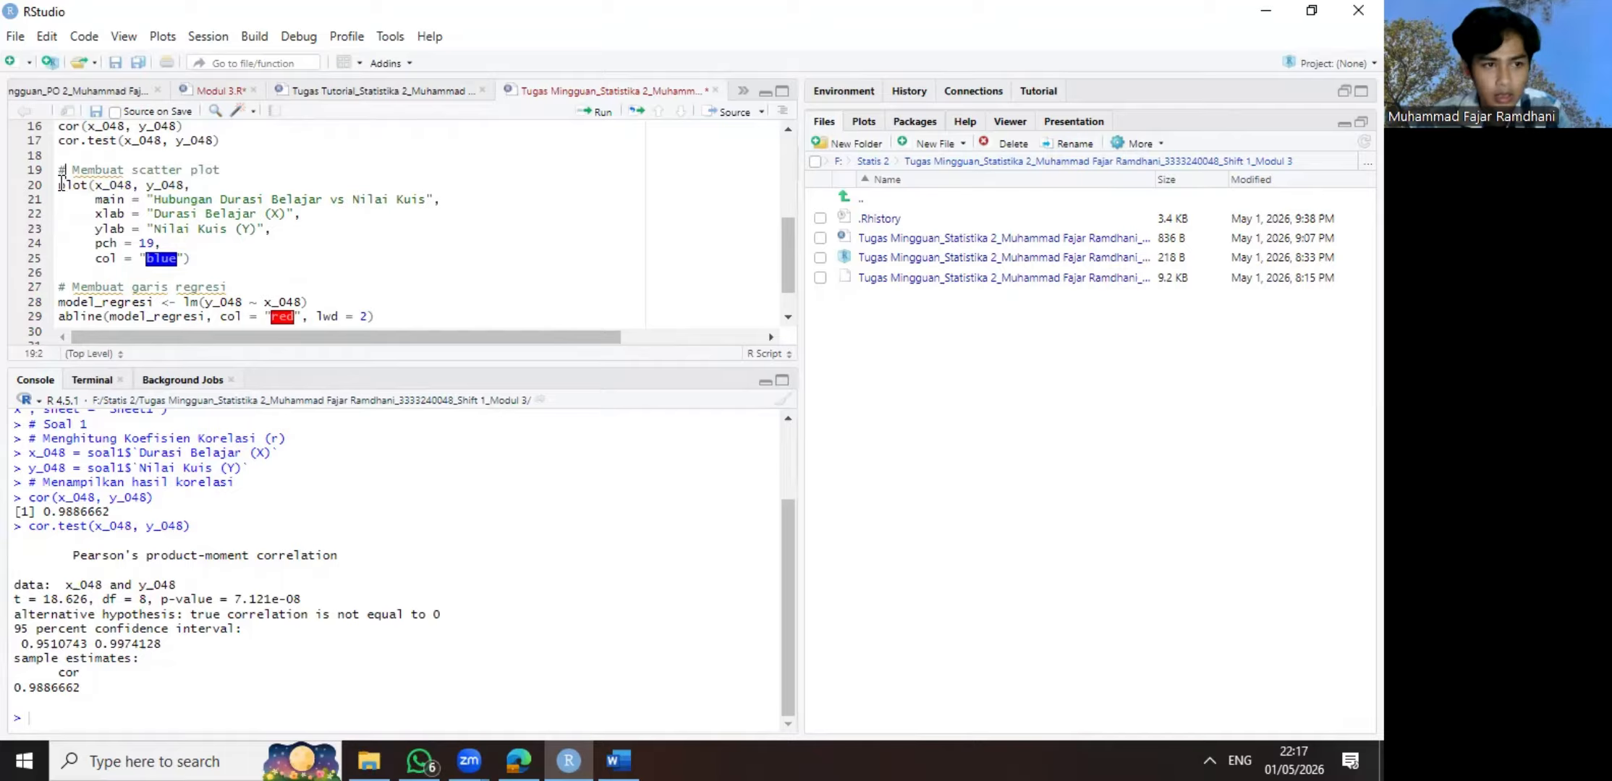
{"action": "left_click_drag", "start_coordinate": [61, 184], "coordinate": [197, 184]}
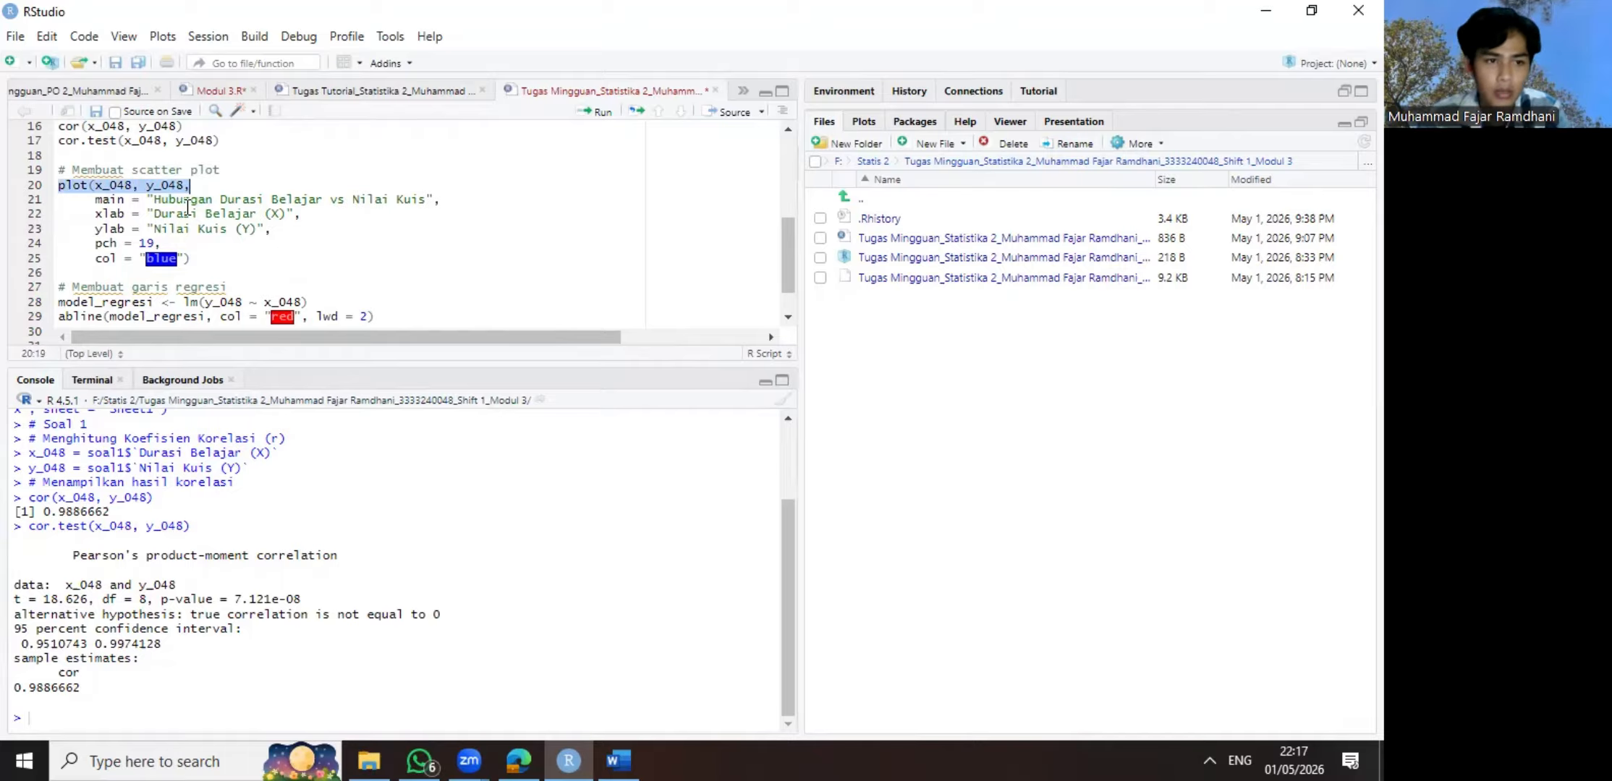
{"action": "left_click_drag", "start_coordinate": [60, 168], "coordinate": [265, 254]}
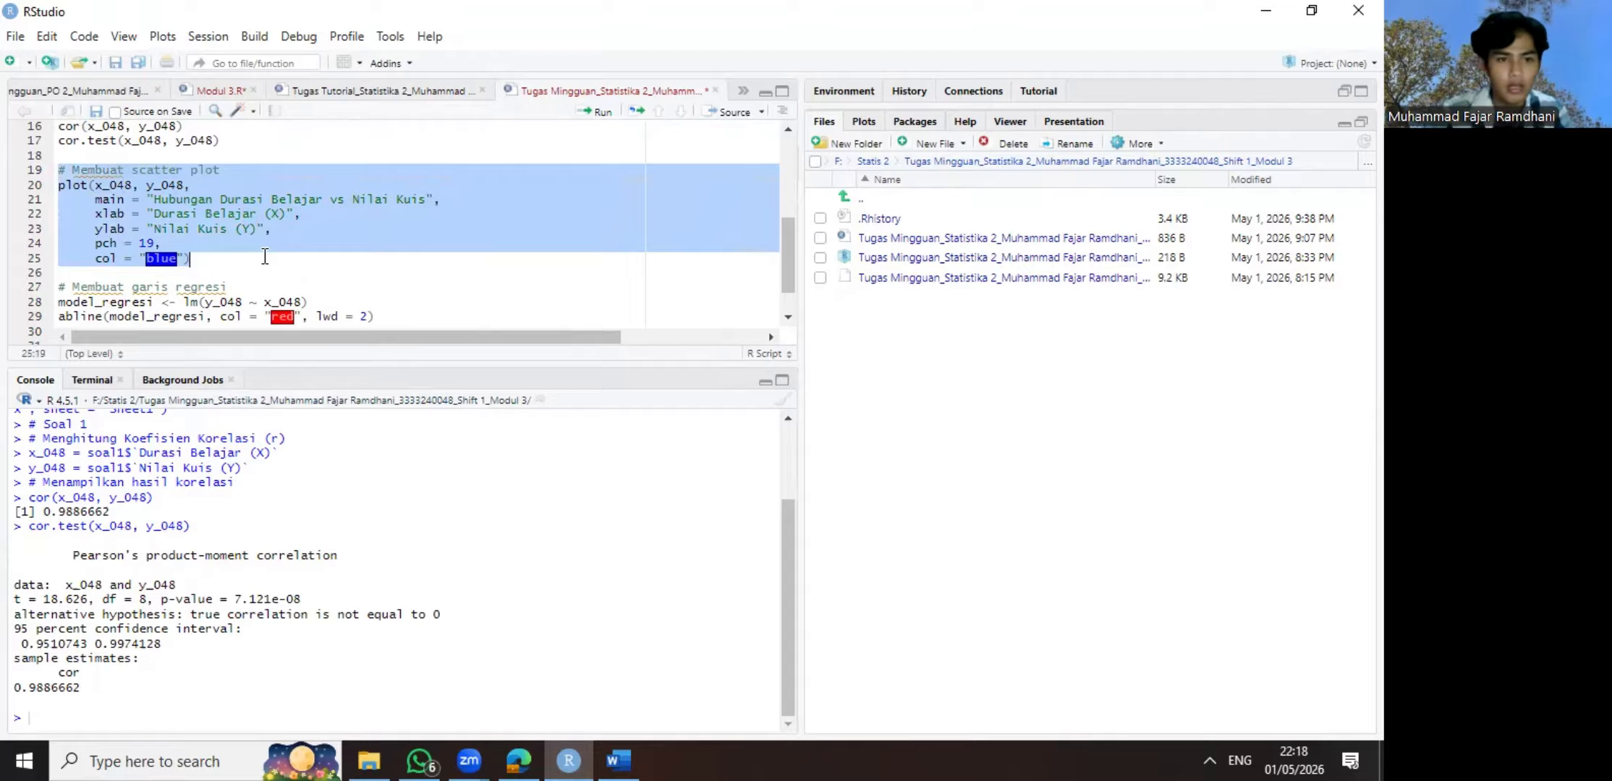
{"action": "key", "text": "ctrl+Return"}
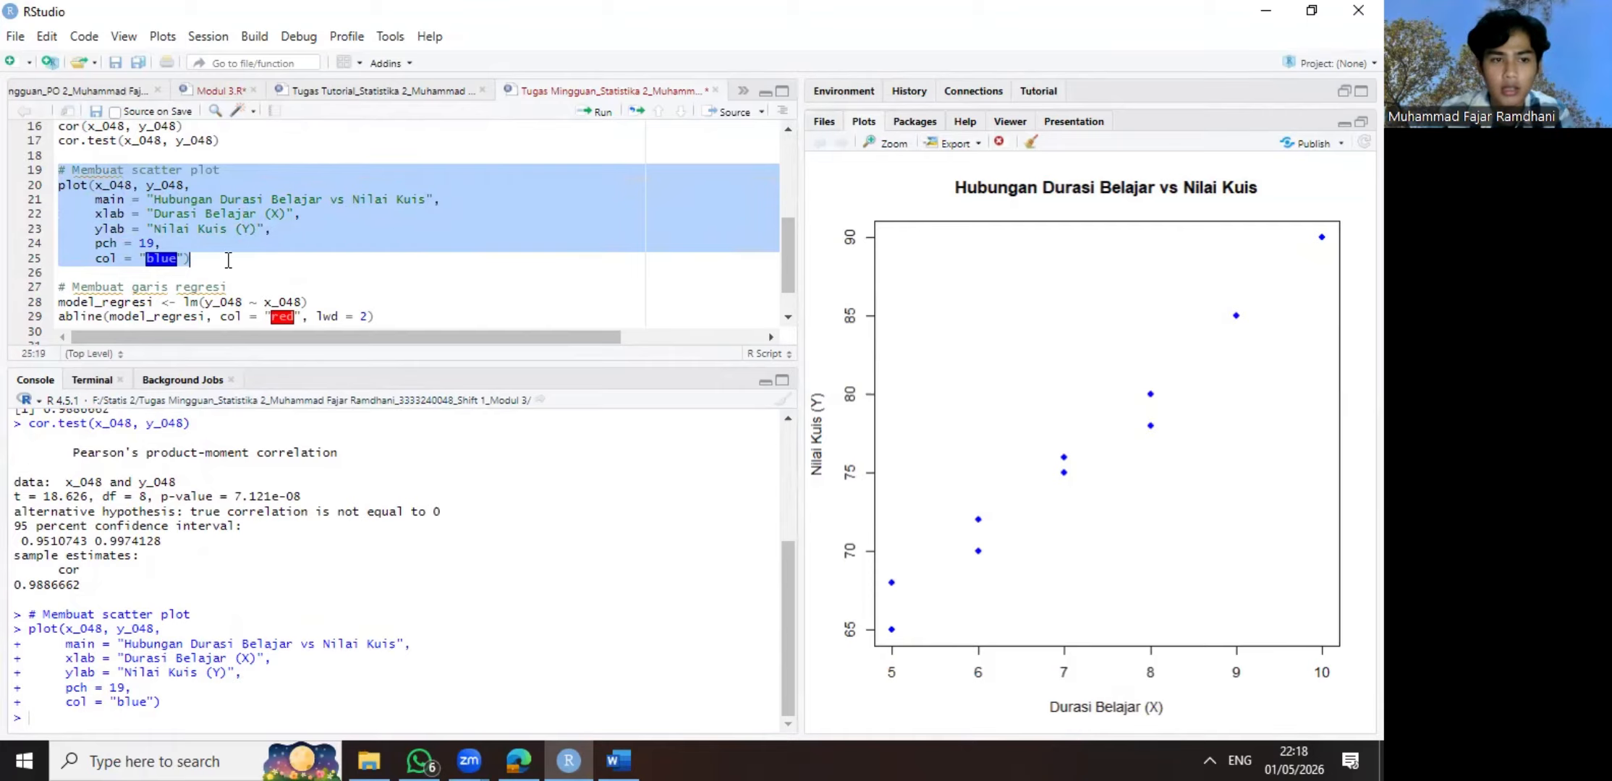
- Run the regression line section that fits model_regresi with lm(y_048 ~ x_048) and adds a red line of width 2
{"action": "left_click", "coordinate": [250, 269]}
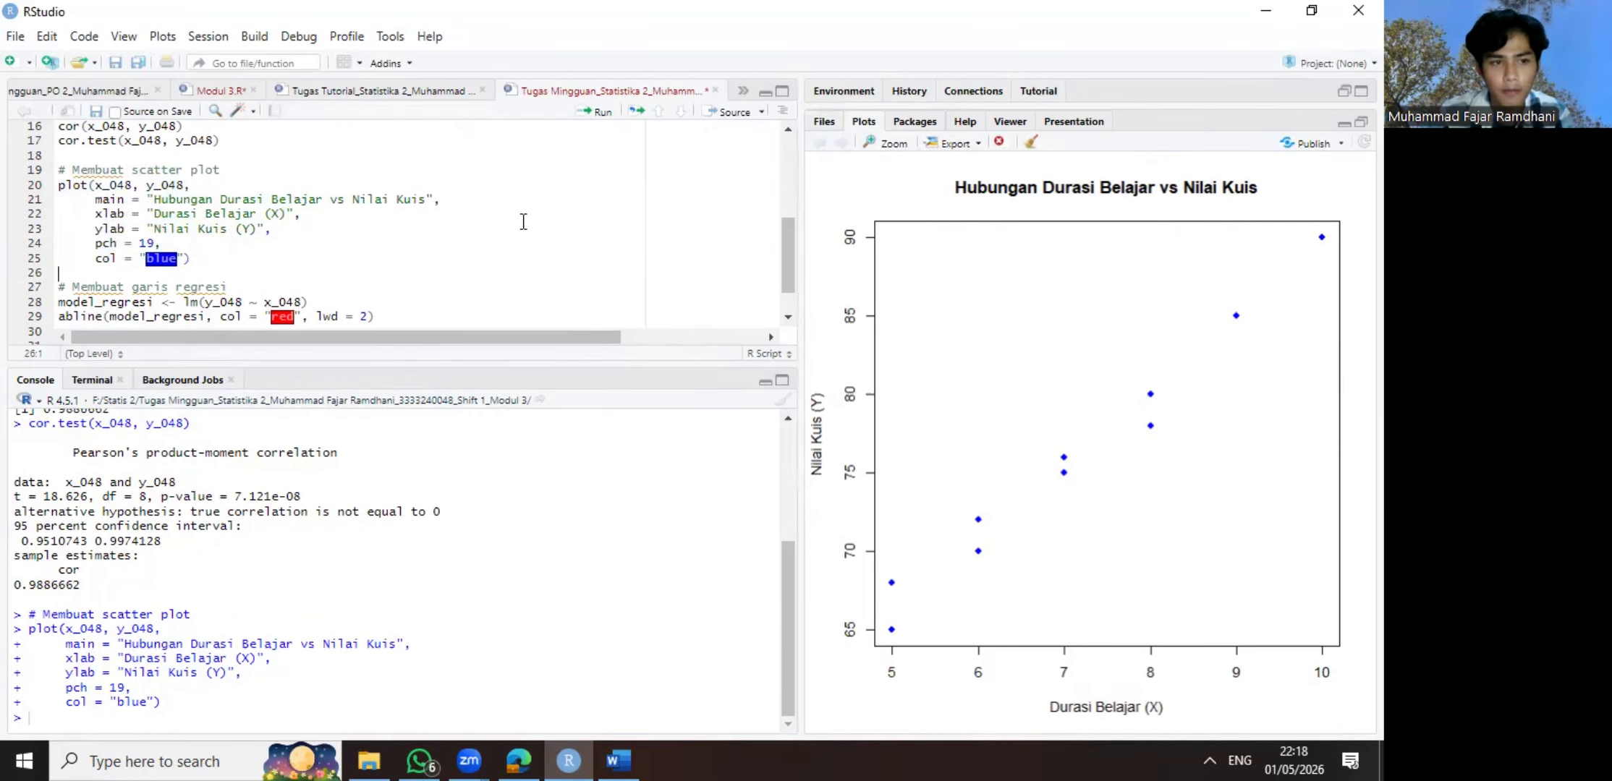
{"action": "scroll", "coordinate": [347, 211], "scroll_direction": "down", "scroll_amount": 1}
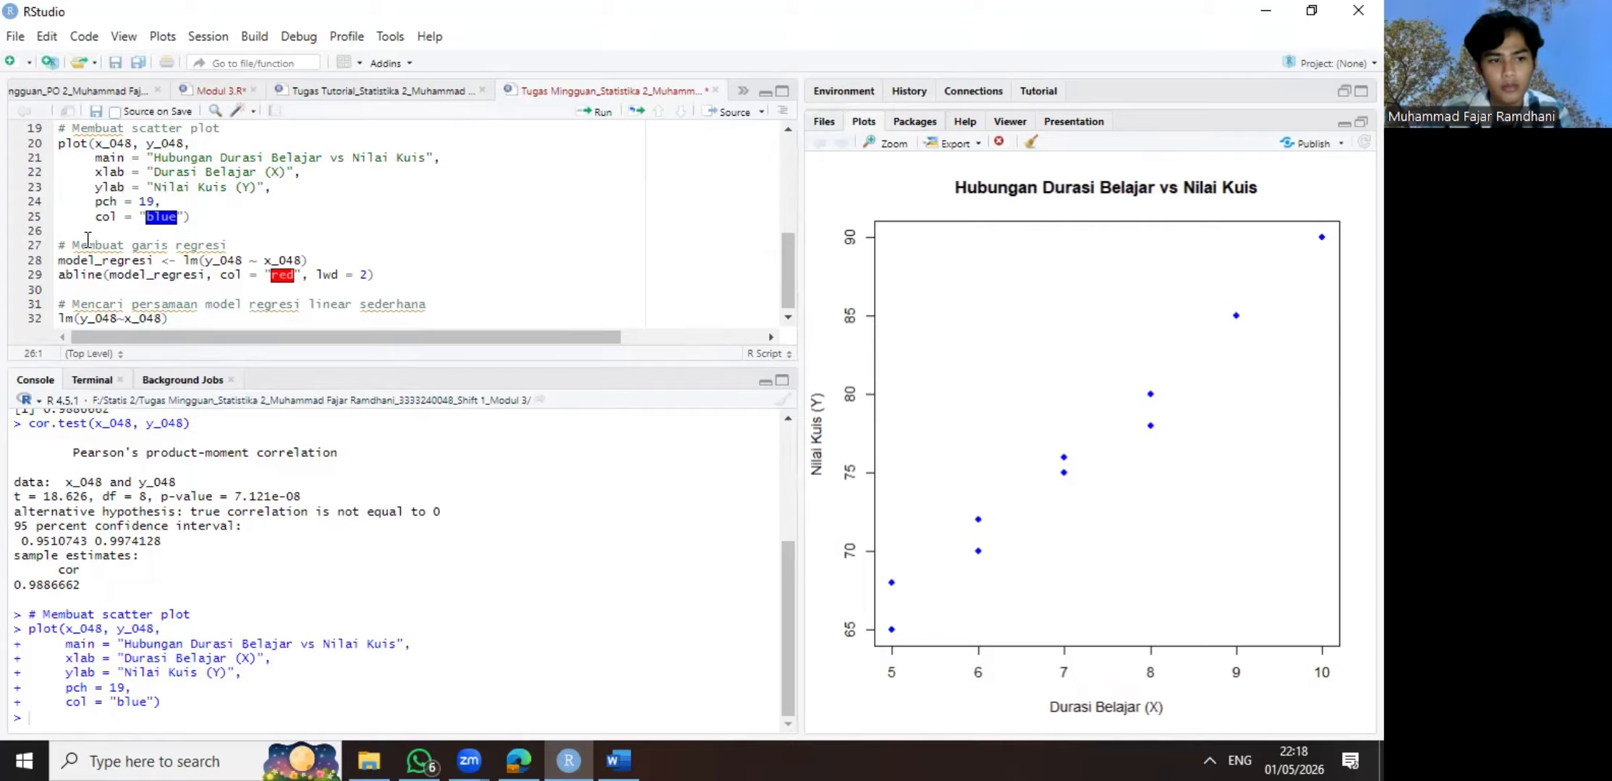
{"action": "left_click_drag", "start_coordinate": [55, 248], "coordinate": [423, 274]}
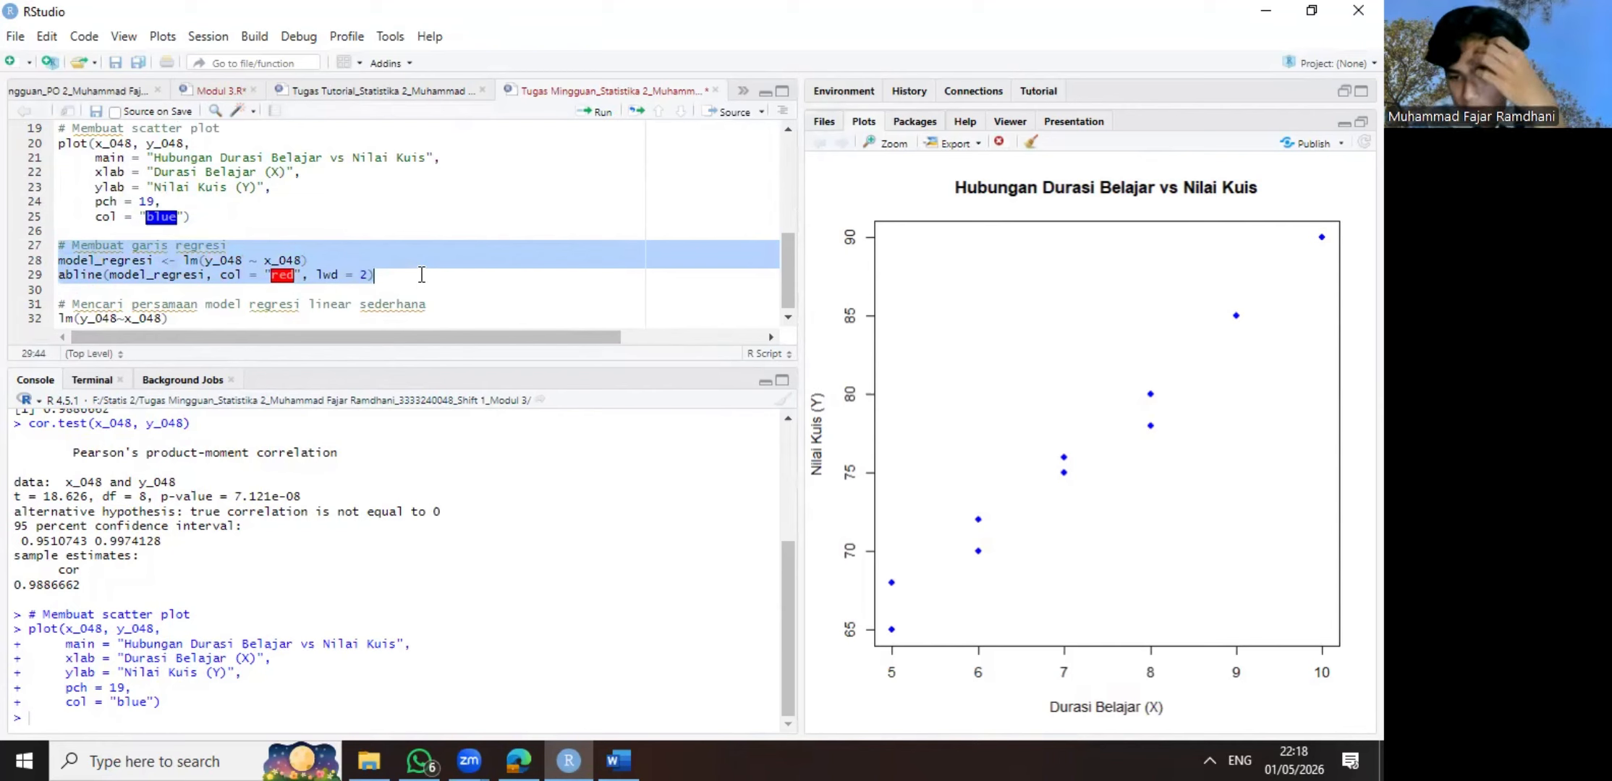
{"action": "key", "text": "ctrl+Return"}
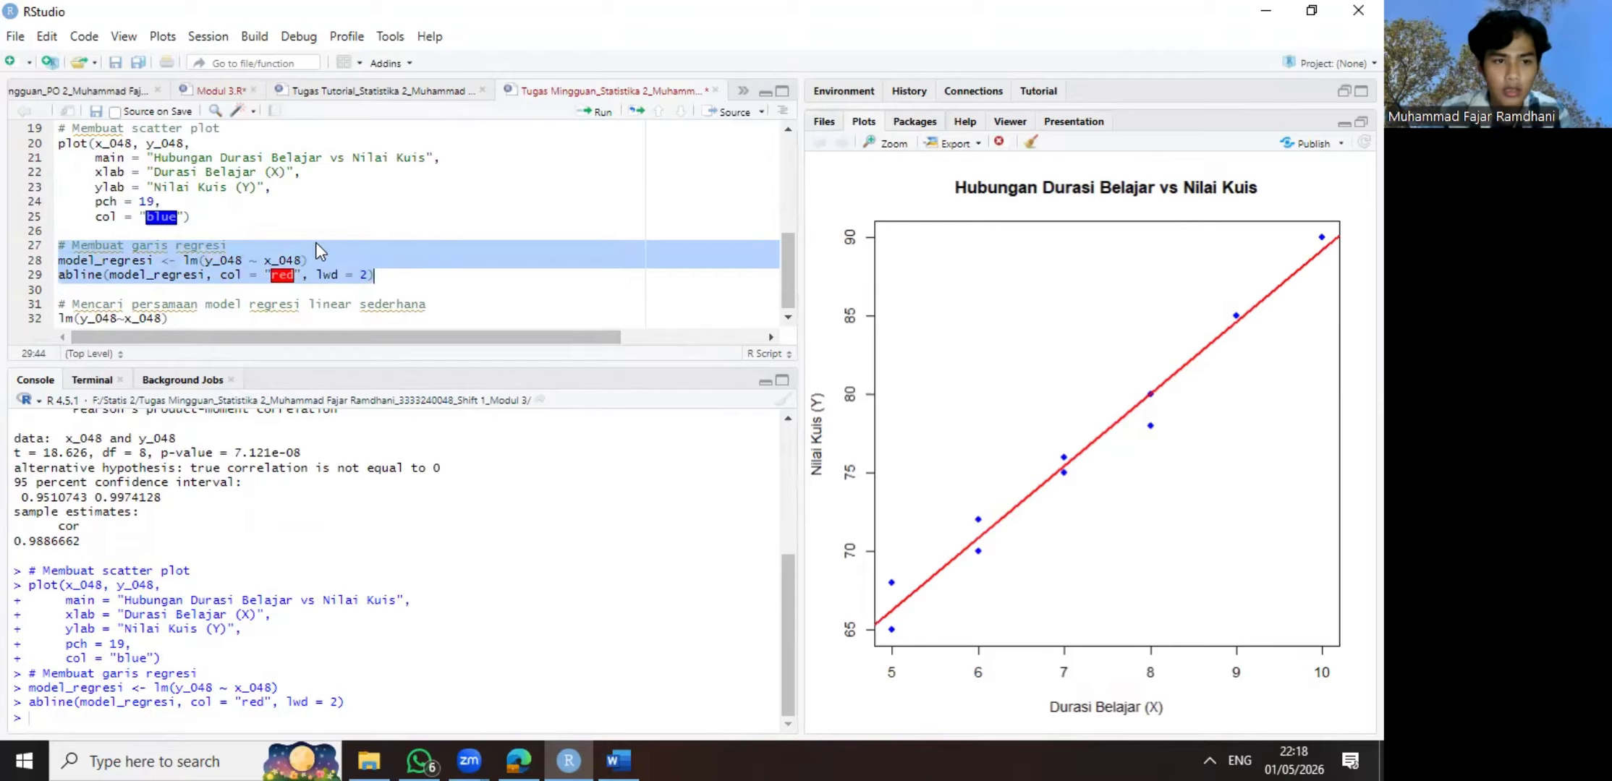
{"action": "scroll", "coordinate": [191, 228], "scroll_direction": "up", "scroll_amount": 2}
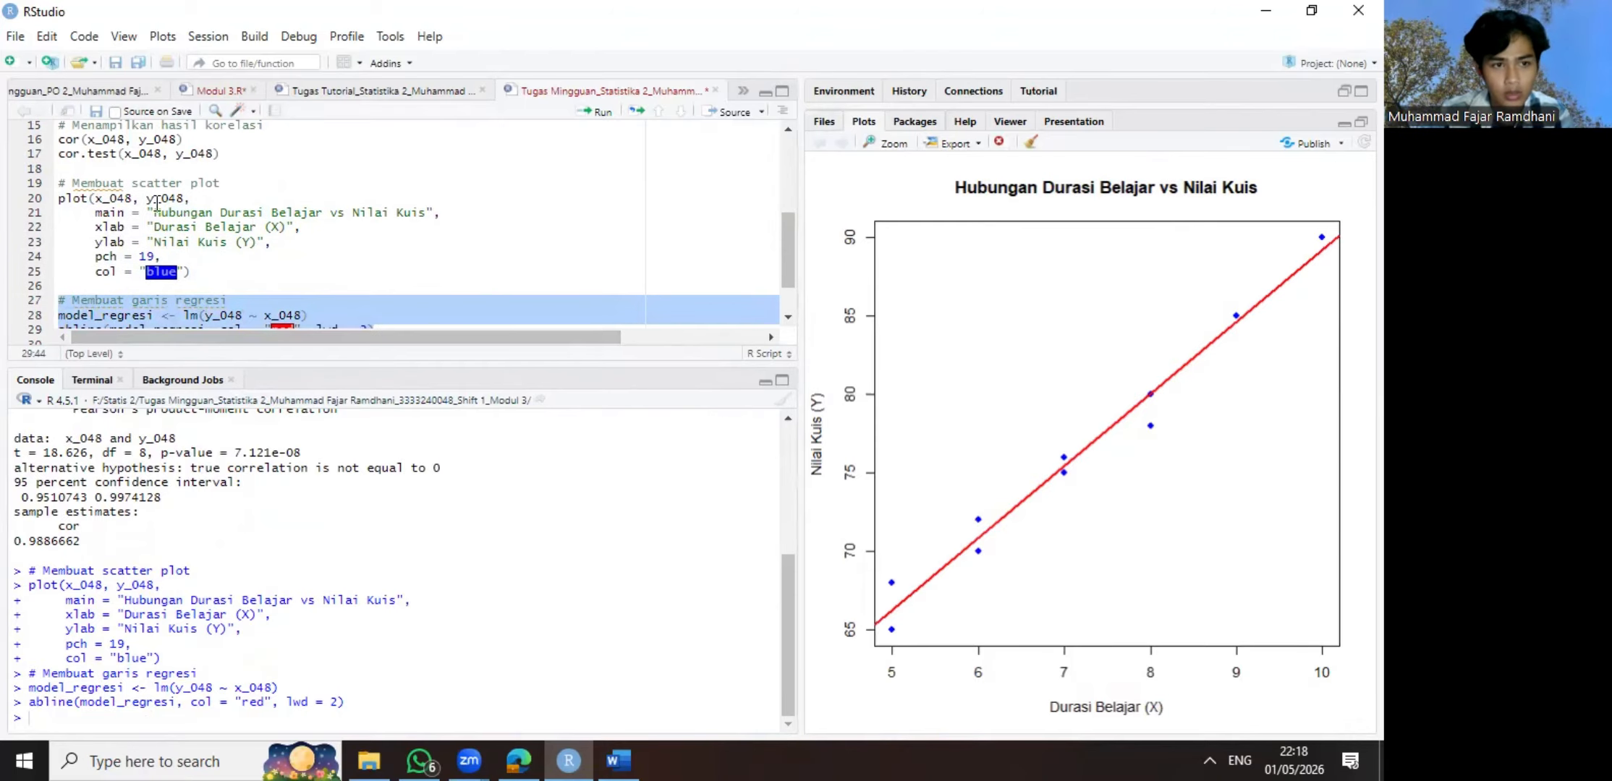
{"action": "scroll", "coordinate": [230, 195], "scroll_direction": "down", "scroll_amount": 2}
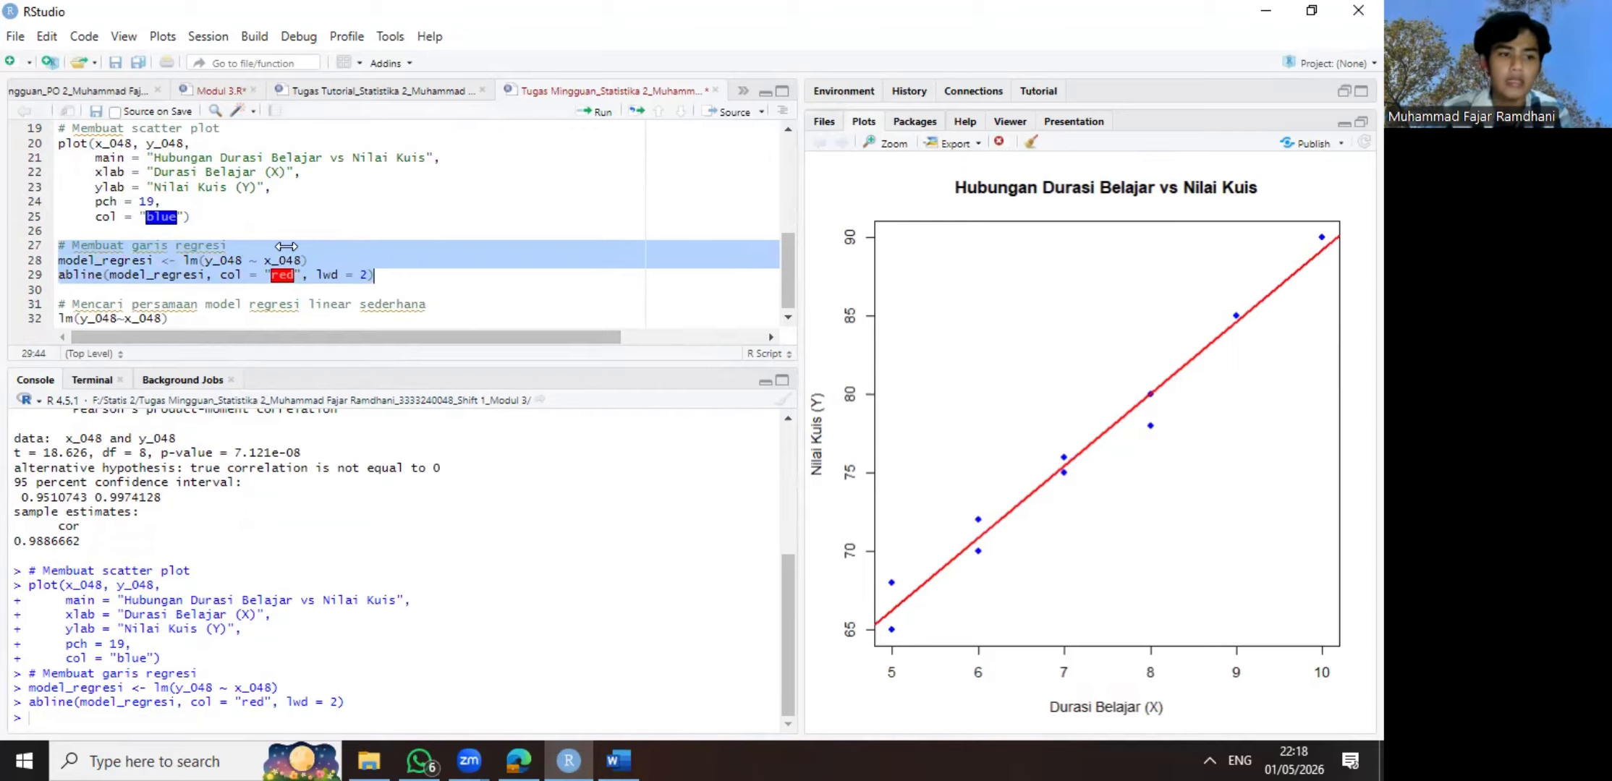
- Run the simple linear regression equation section with lm(y_048~x_048)
{"action": "left_click", "coordinate": [275, 284]}
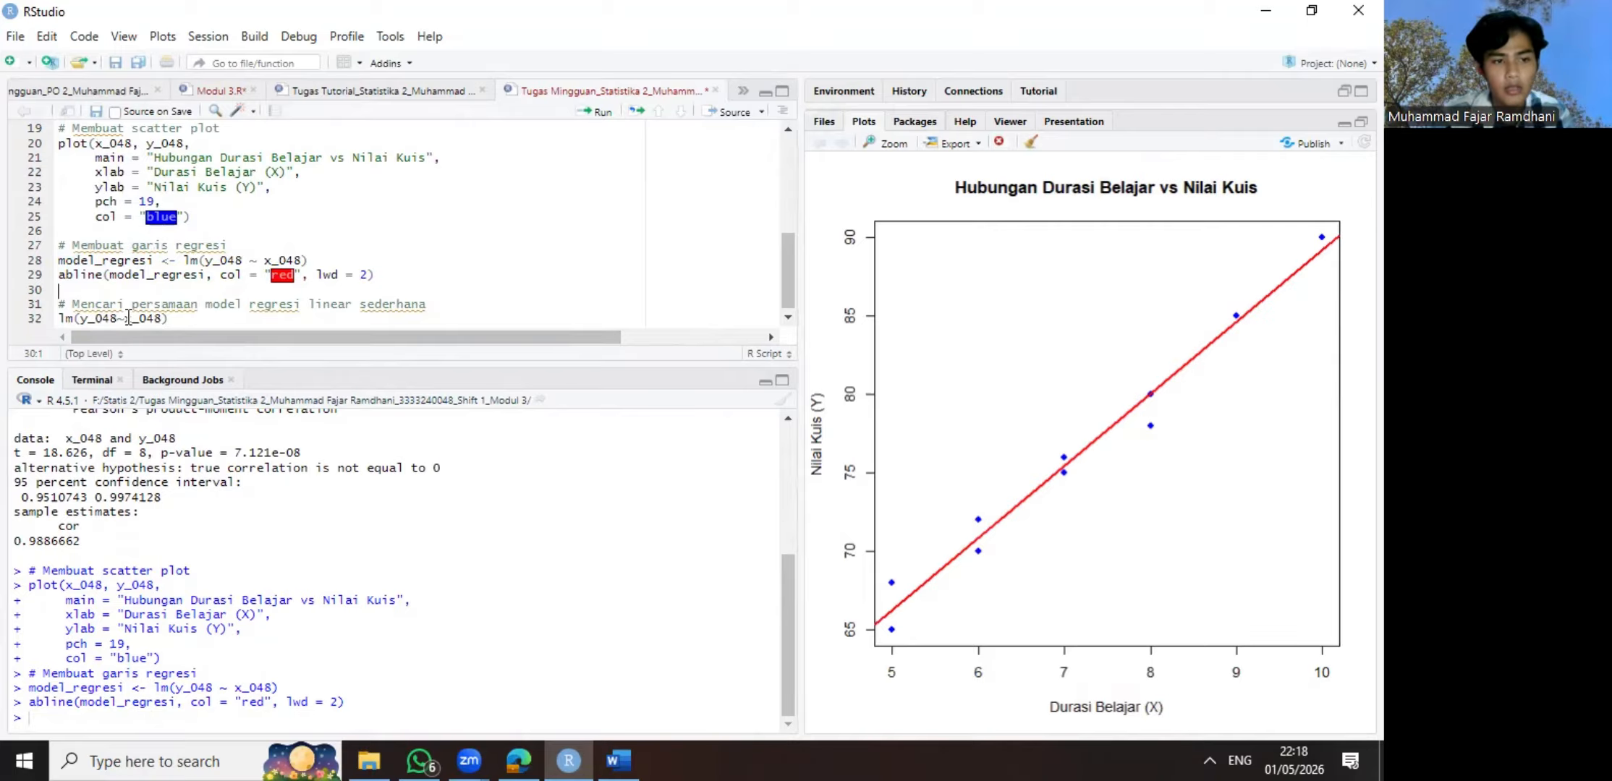
{"action": "left_click_drag", "start_coordinate": [197, 319], "coordinate": [74, 308]}
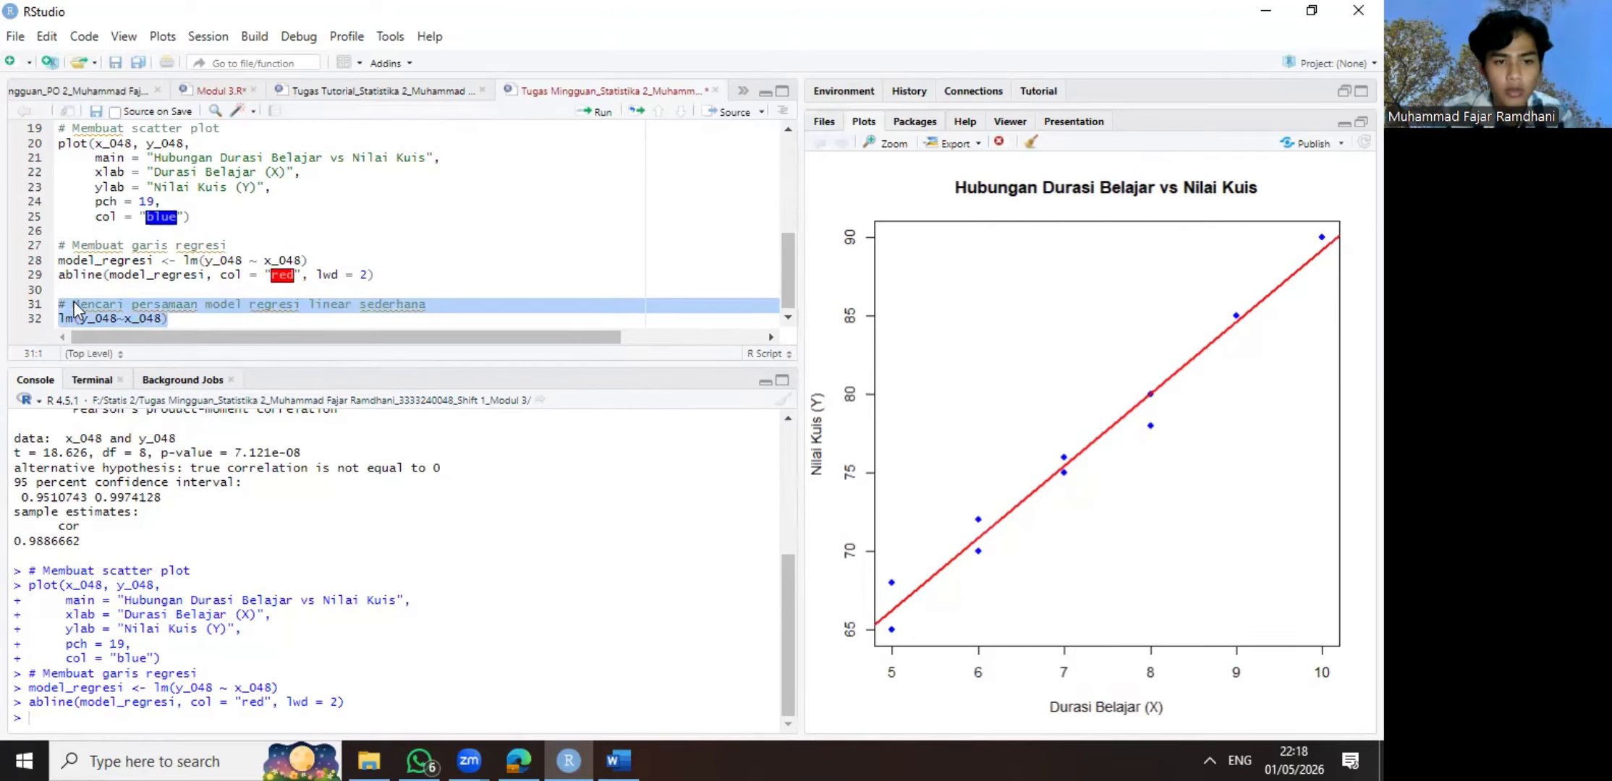
{"action": "left_click", "coordinate": [161, 289]}
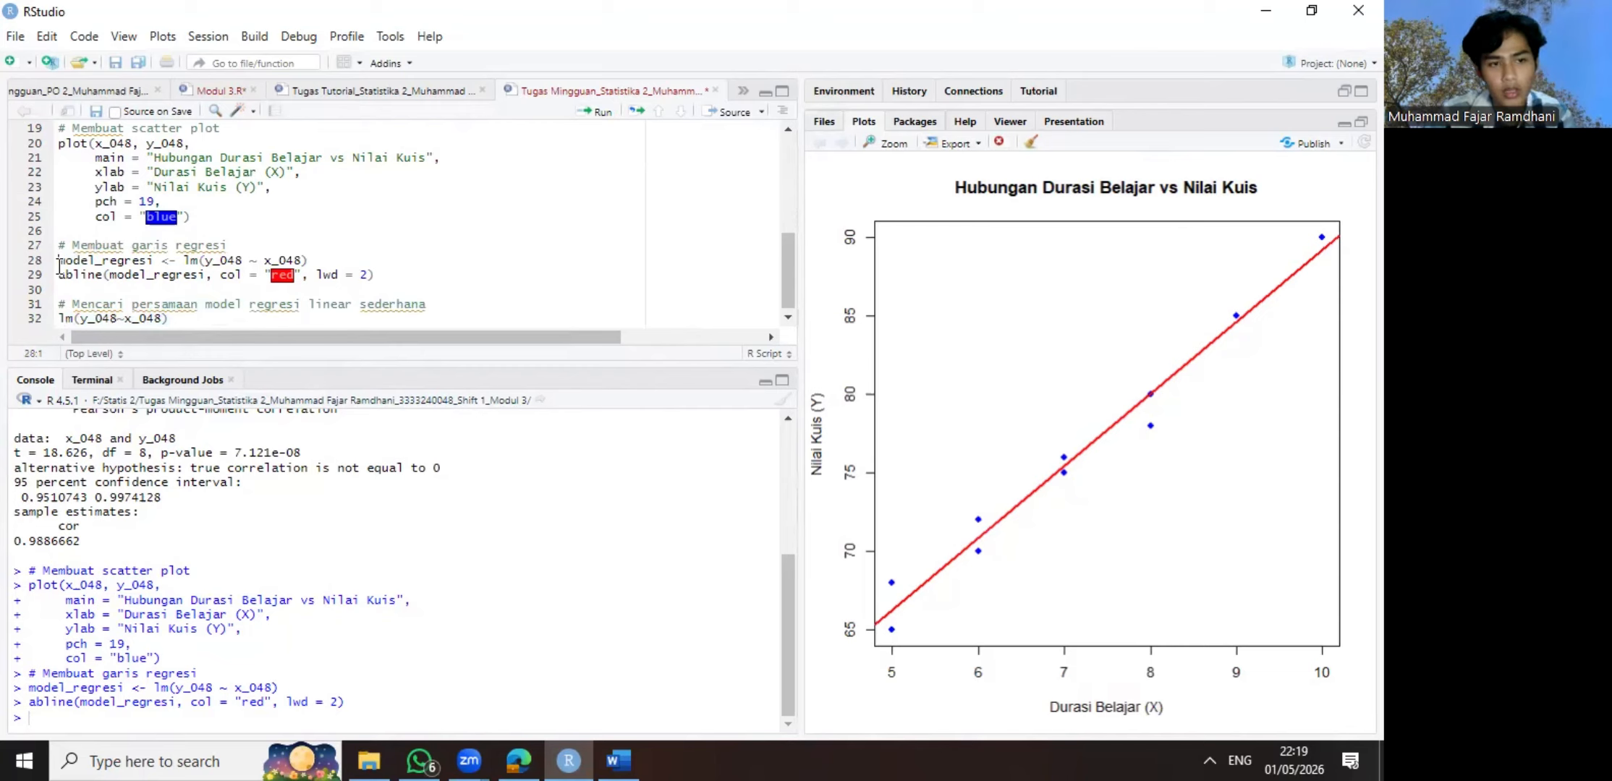
{"action": "left_click_drag", "start_coordinate": [60, 262], "coordinate": [188, 261]}
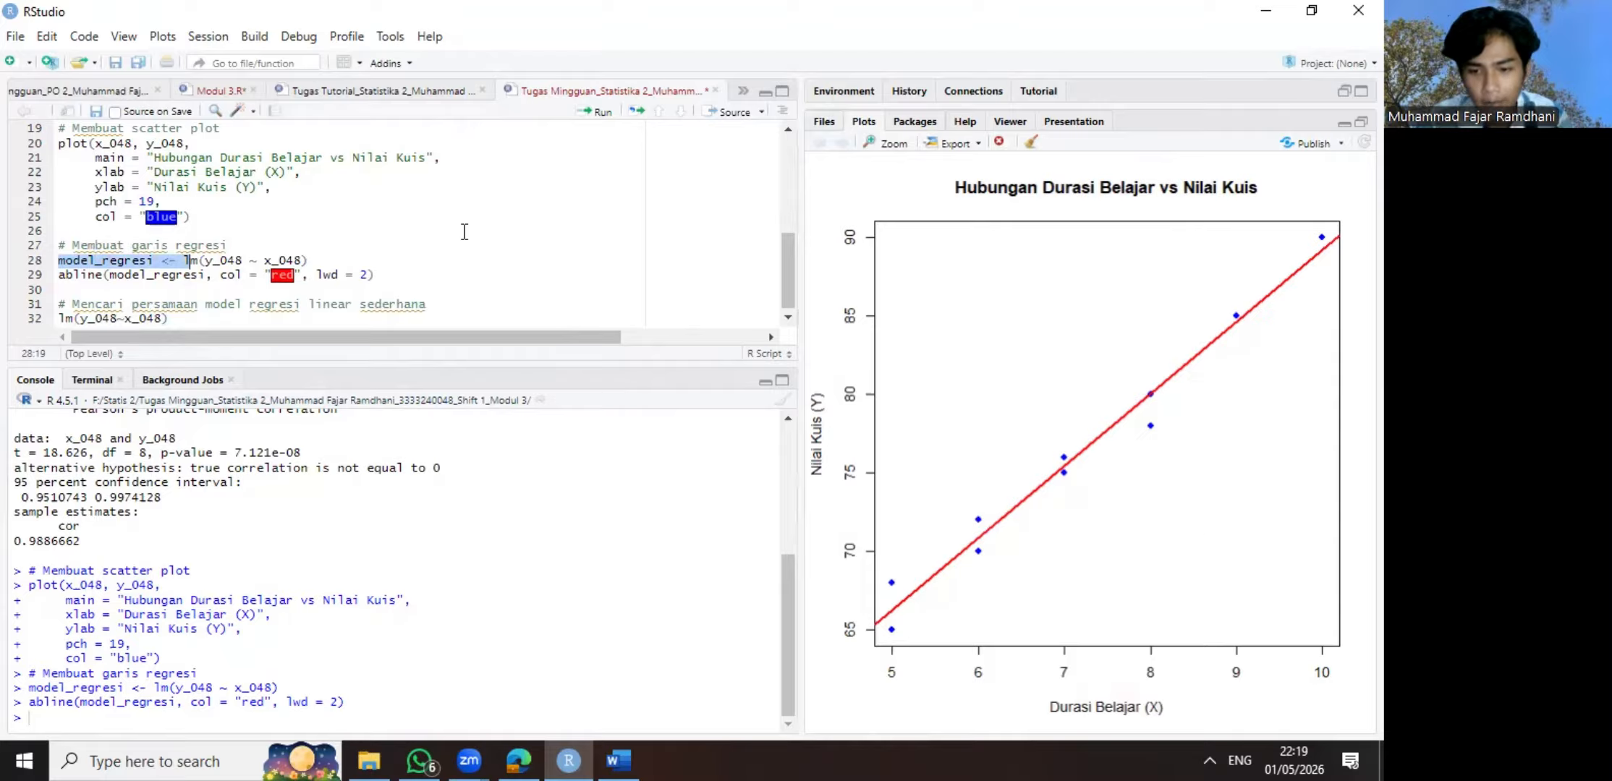
{"action": "left_click", "coordinate": [200, 318]}
{"action": "left_click_drag", "start_coordinate": [199, 318], "coordinate": [62, 304]}
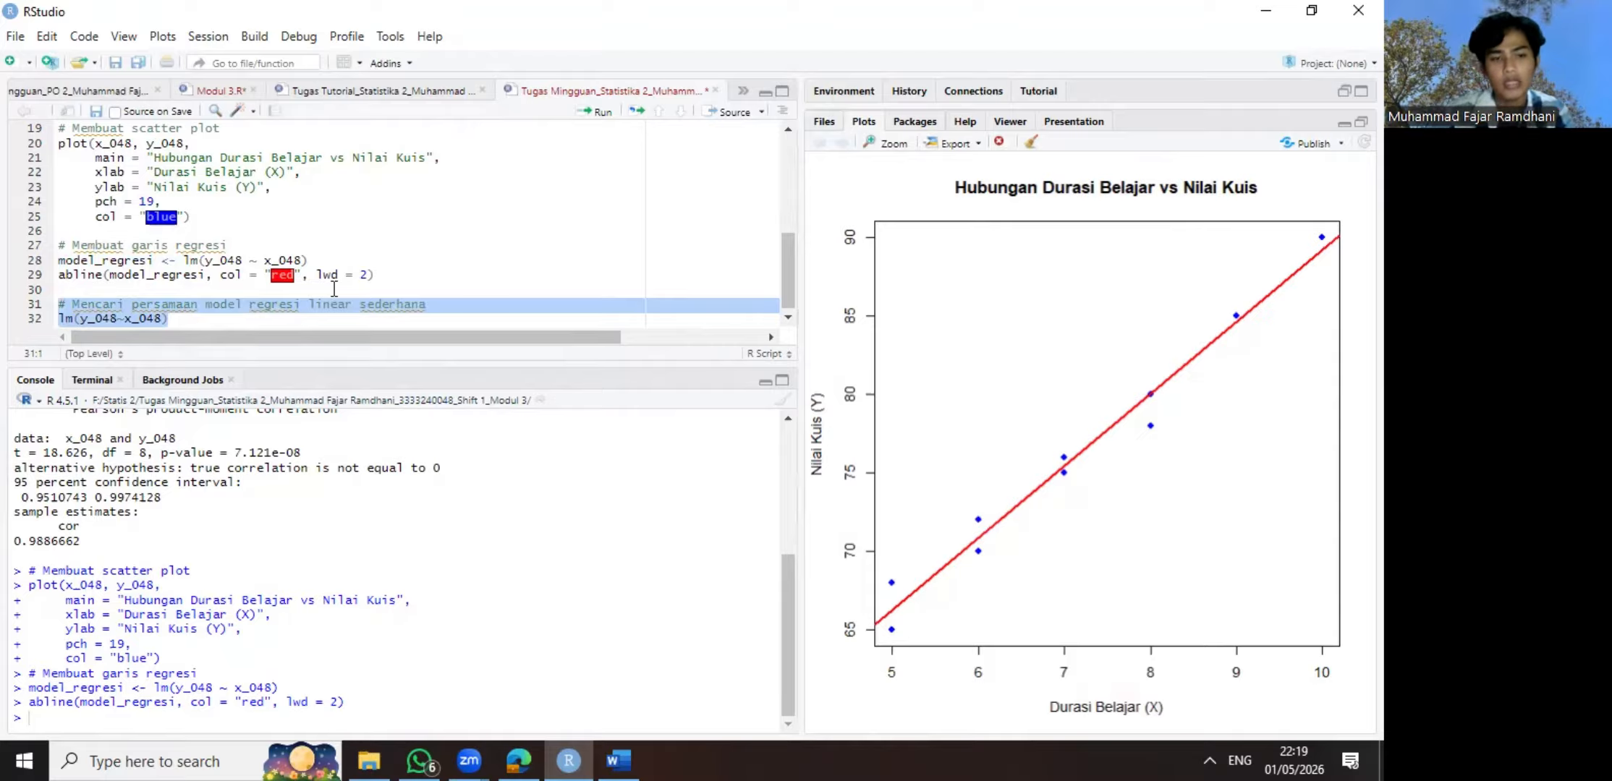
{"action": "key", "text": "ctrl+Return"}
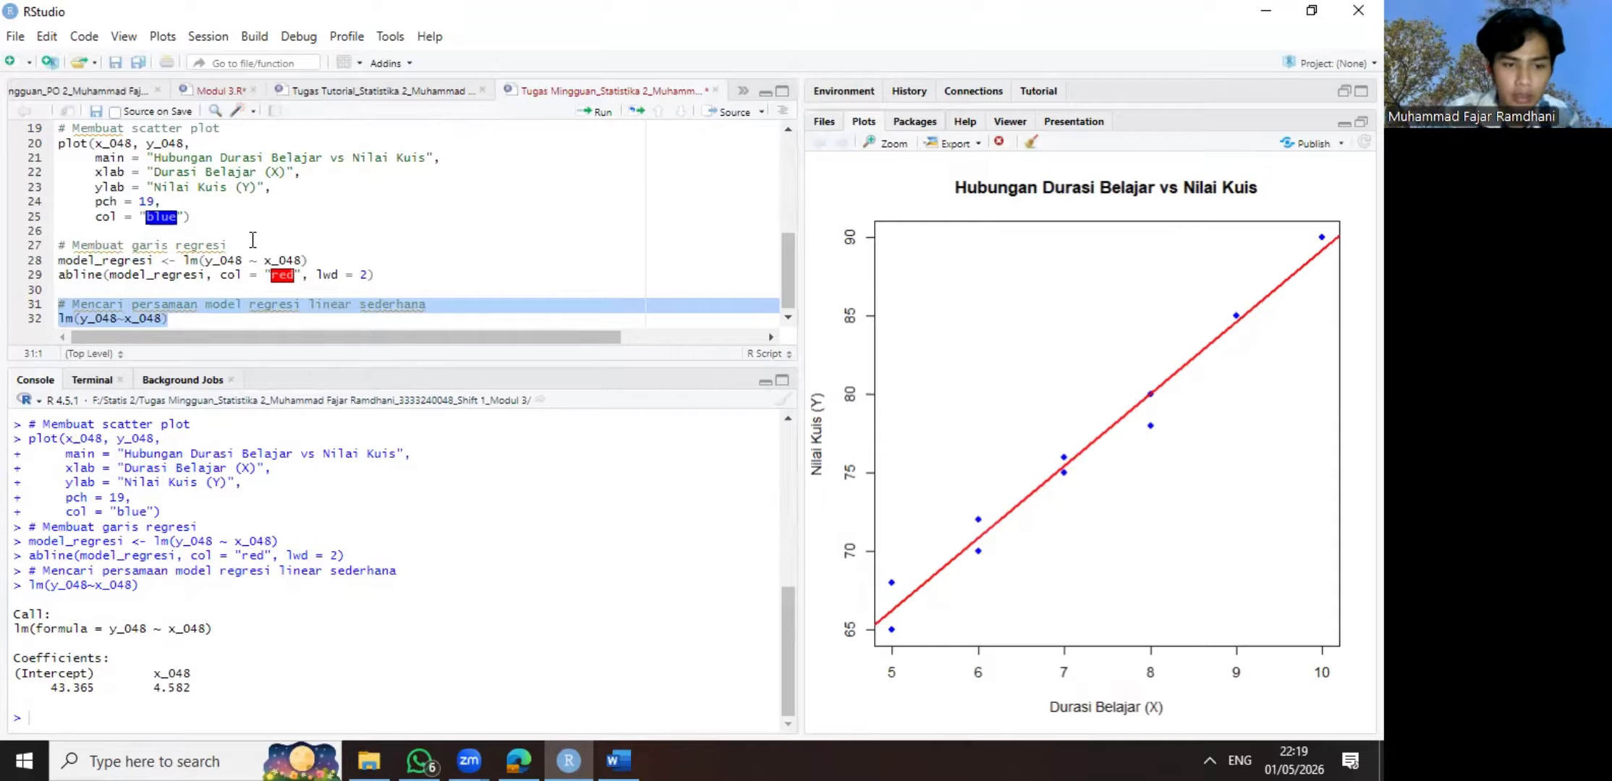
{"action": "scroll", "coordinate": [315, 238], "scroll_direction": "up", "scroll_amount": 1}
{"action": "scroll", "coordinate": [316, 238], "scroll_direction": "down", "scroll_amount": 1}
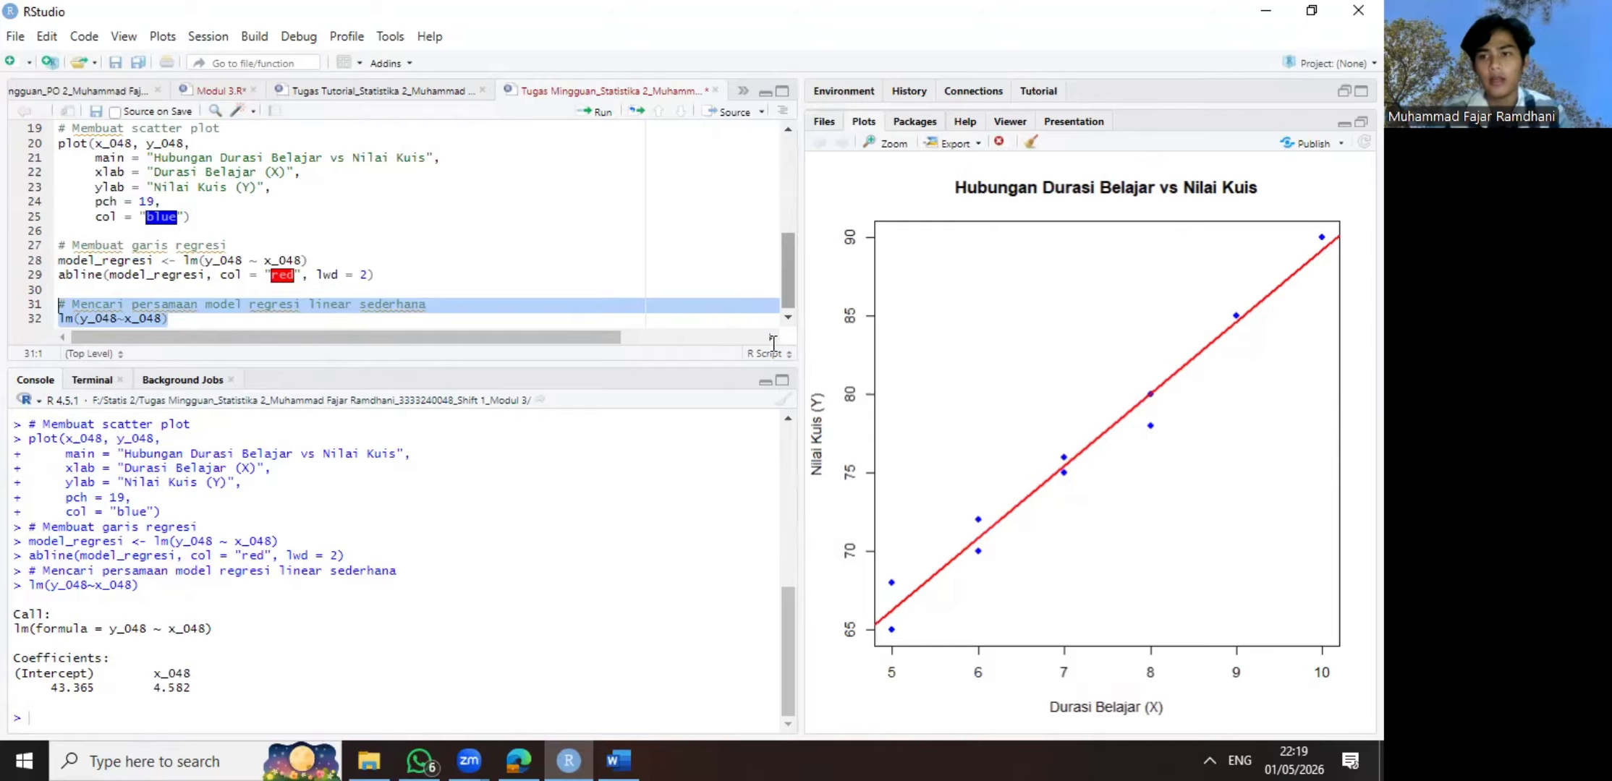
- Switch to the Modul III - Korelasi dan Regresi PDF and show question 1 side by side with the Word answer document
{"action": "left_click", "coordinate": [518, 759]}
{"action": "scroll", "coordinate": [649, 432], "scroll_direction": "down", "scroll_amount": 4}
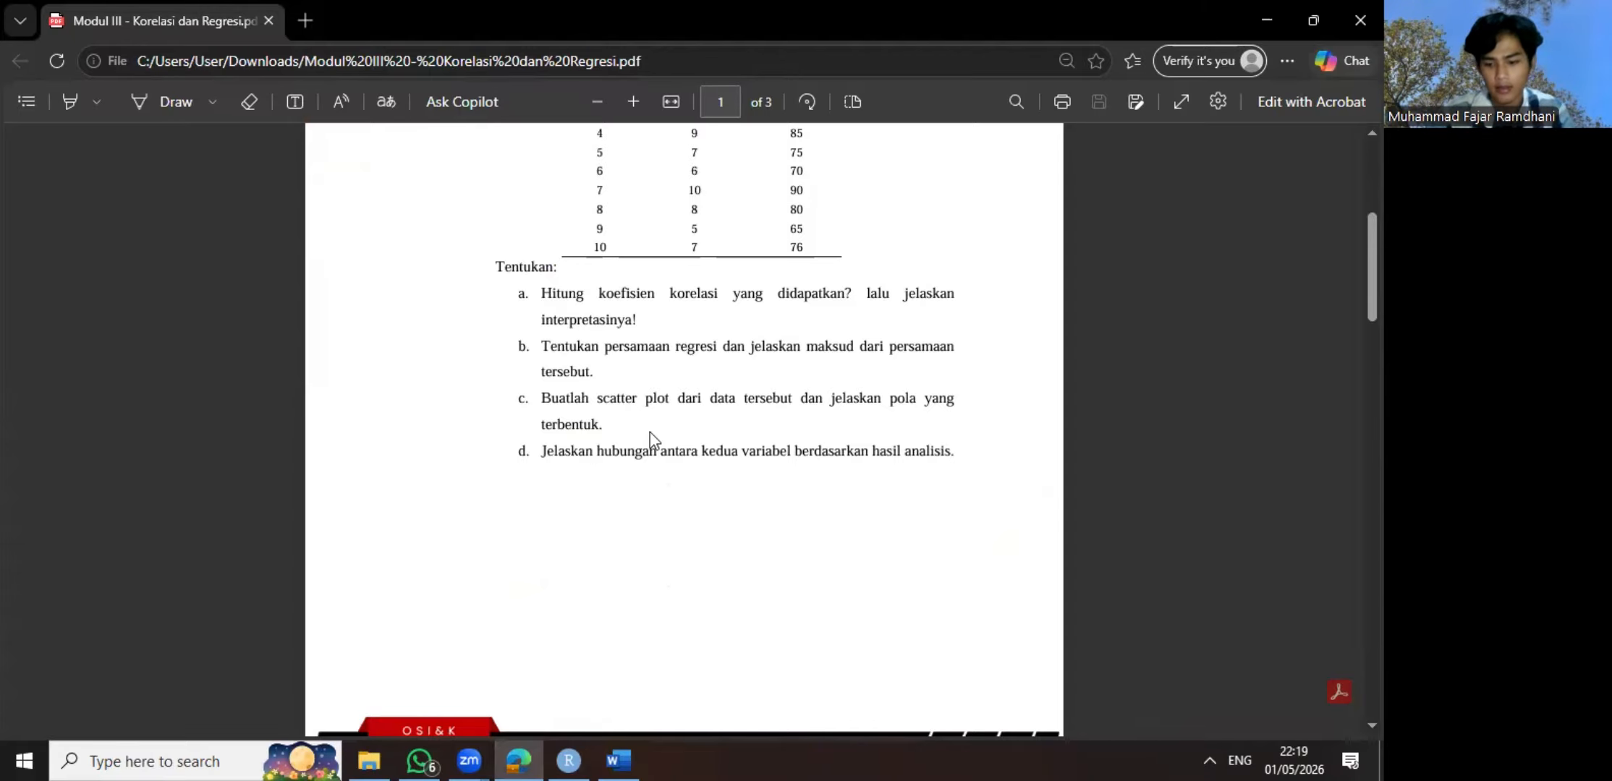
{"action": "key", "text": "super+Left"}
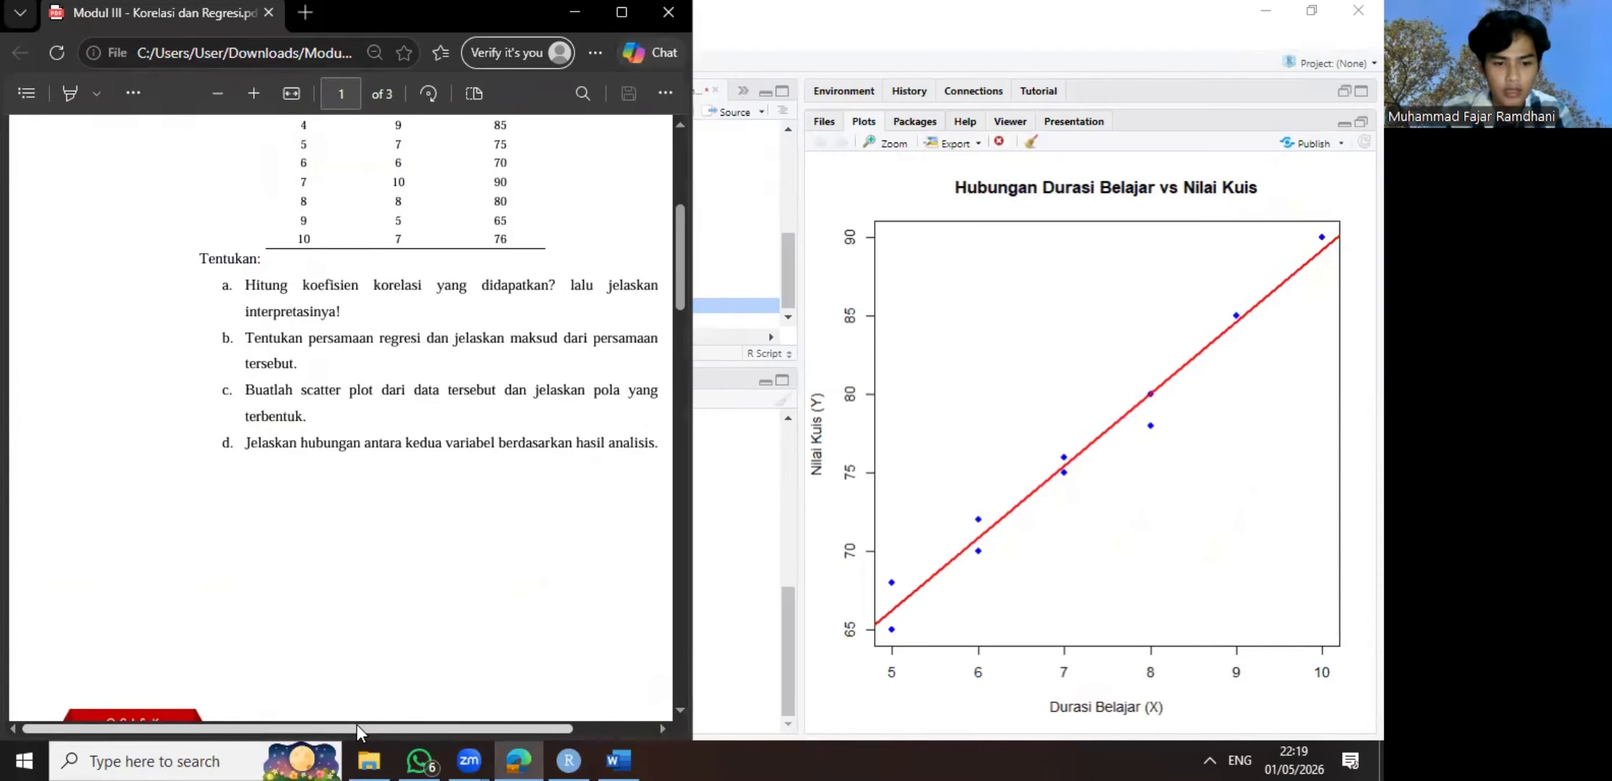
{"action": "left_click_drag", "start_coordinate": [357, 725], "coordinate": [418, 726]}
{"action": "scroll", "coordinate": [462, 551], "scroll_direction": "up", "scroll_amount": 2}
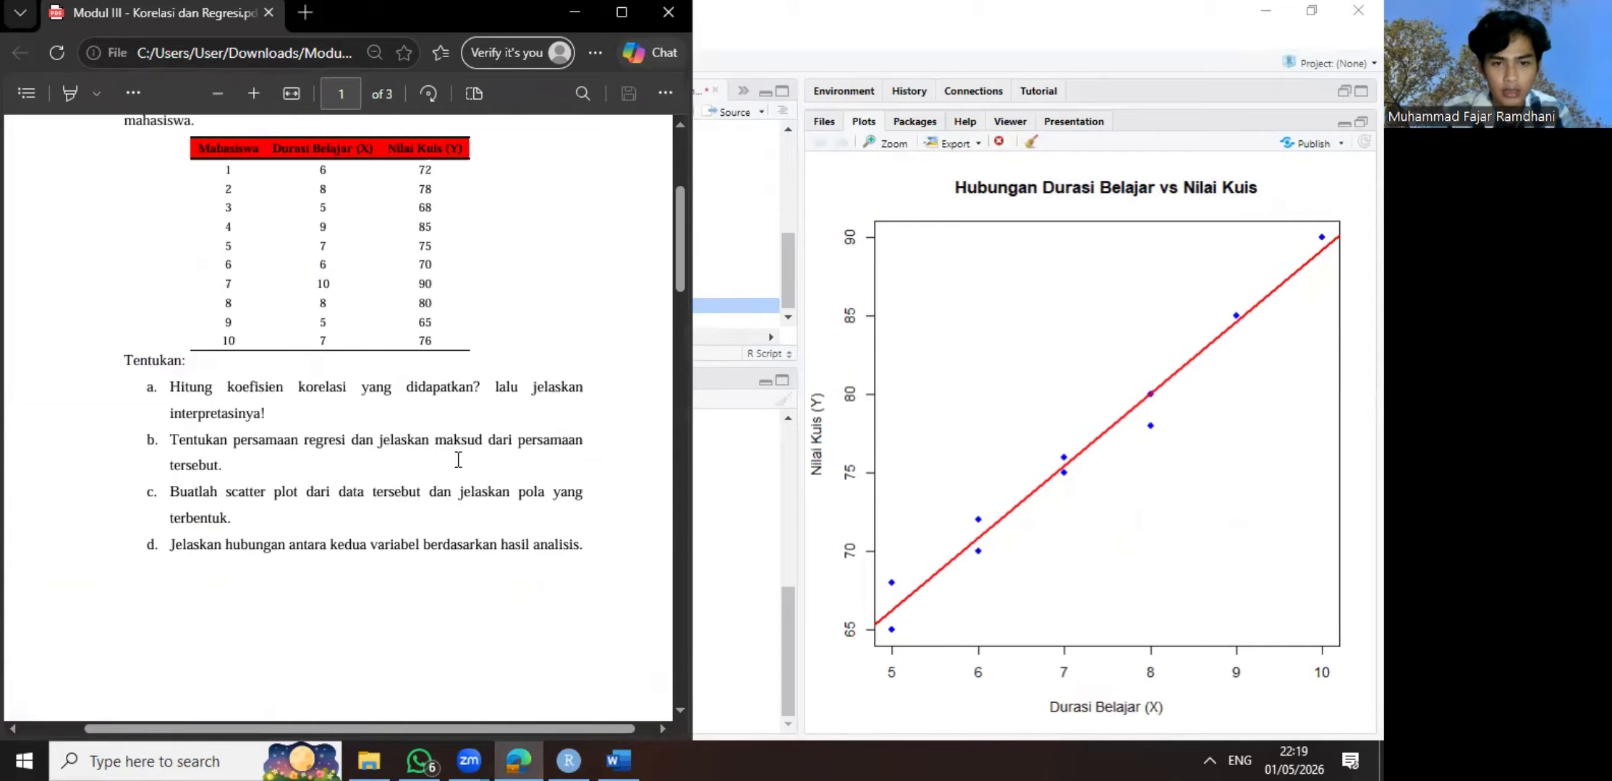
{"action": "left_click", "coordinate": [617, 760]}
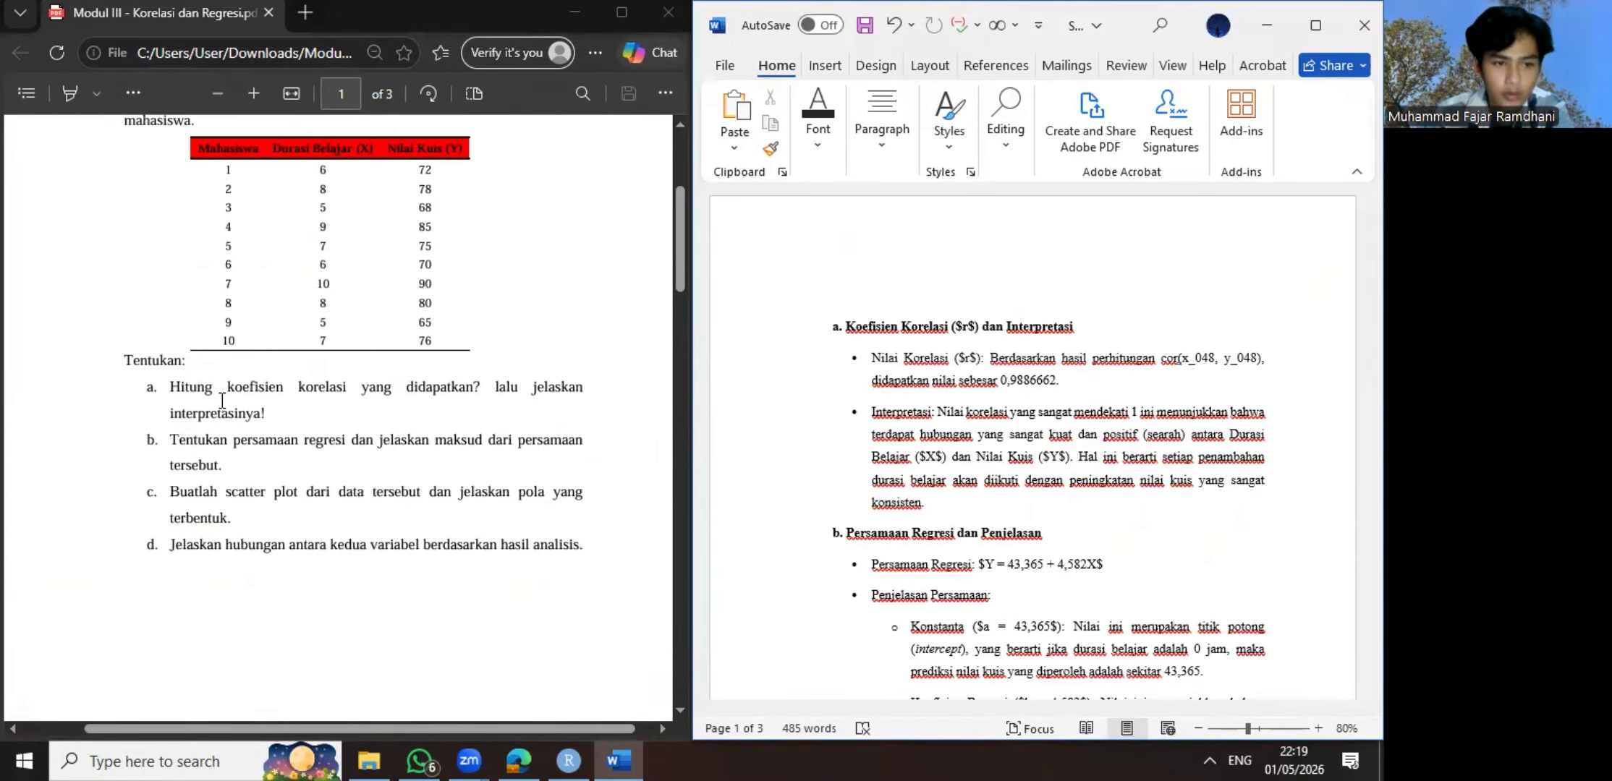
{"action": "scroll", "coordinate": [222, 401], "scroll_direction": "up", "scroll_amount": 2}
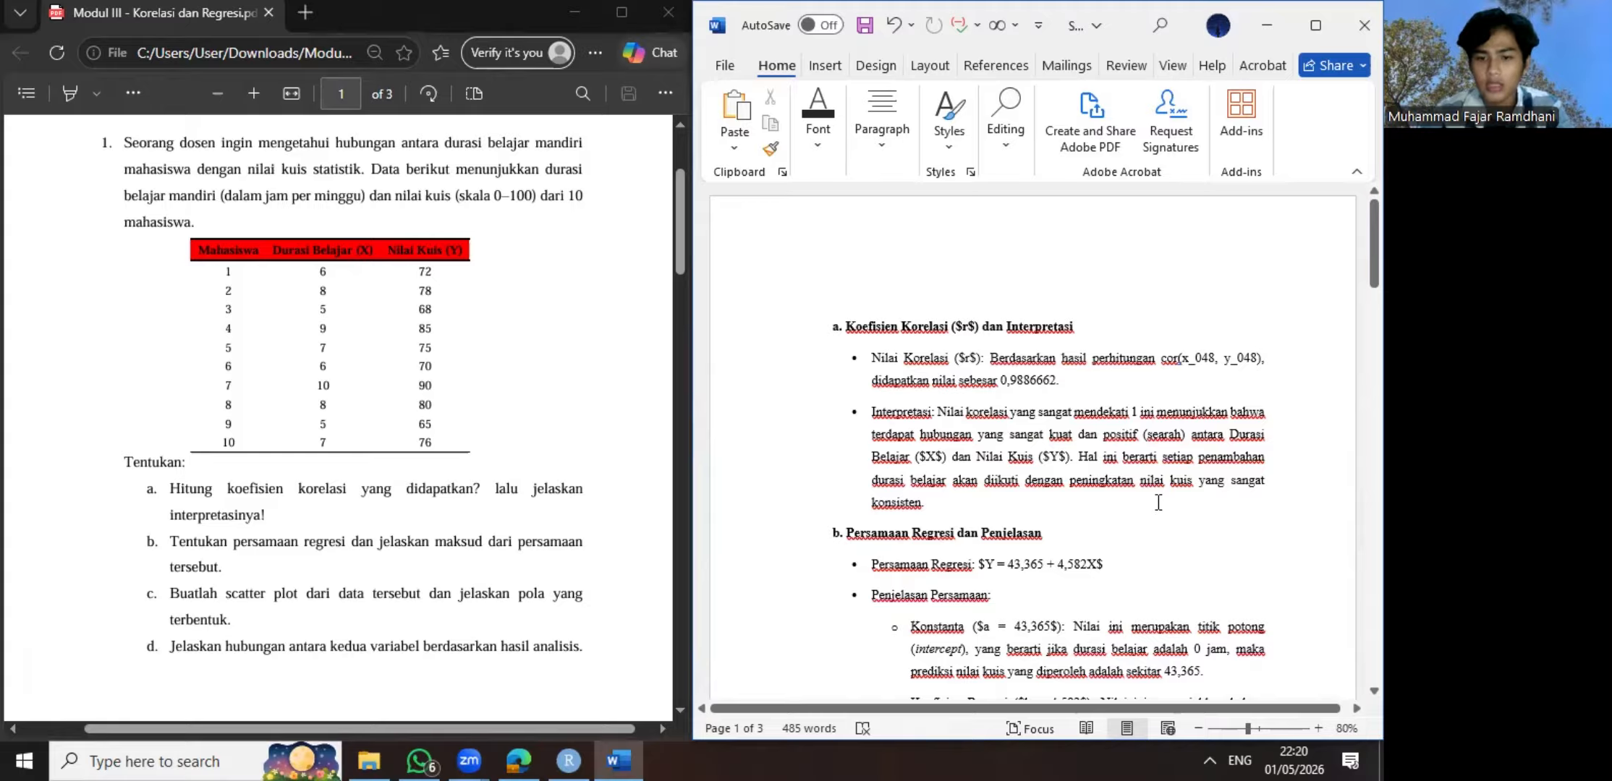
- Read answers a and b on the correlation coefficient and regression equation in Word against the questions in the PDF
{"action": "scroll", "coordinate": [914, 497], "scroll_direction": "down", "scroll_amount": 1}
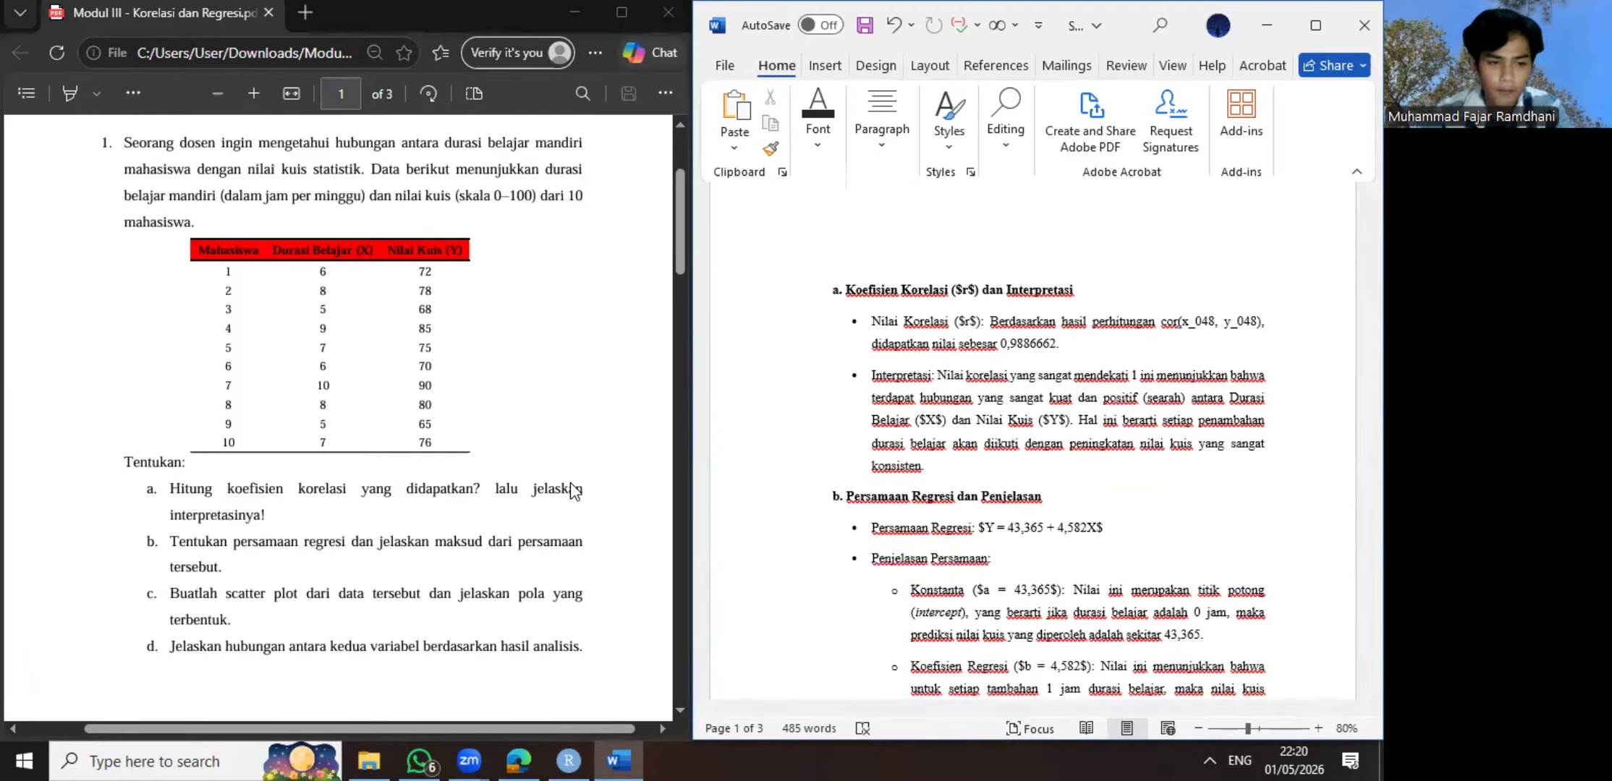
{"action": "scroll", "coordinate": [507, 479], "scroll_direction": "down", "scroll_amount": 2}
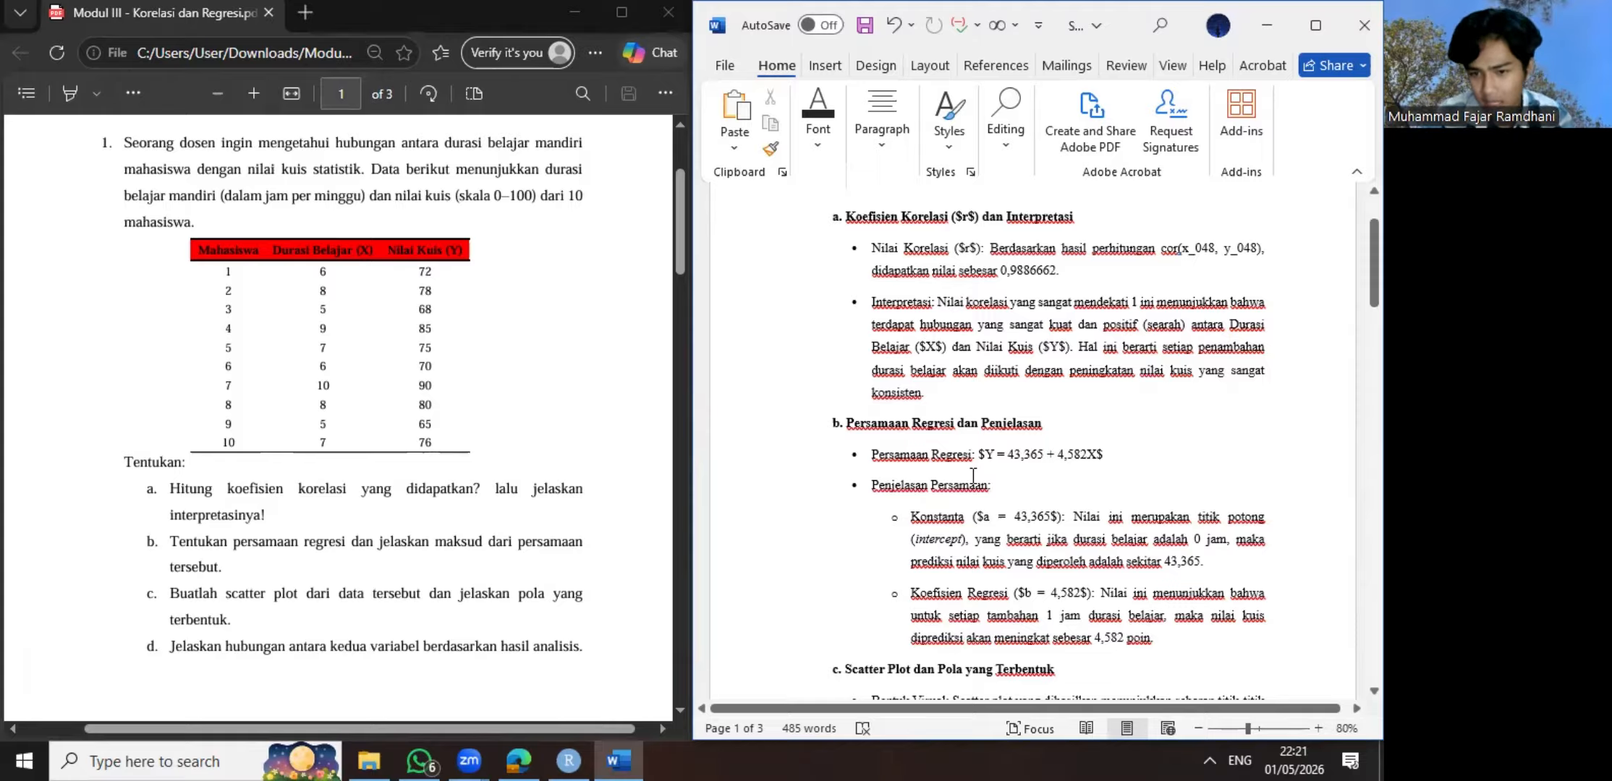
{"action": "scroll", "coordinate": [973, 476], "scroll_direction": "down", "scroll_amount": 1}
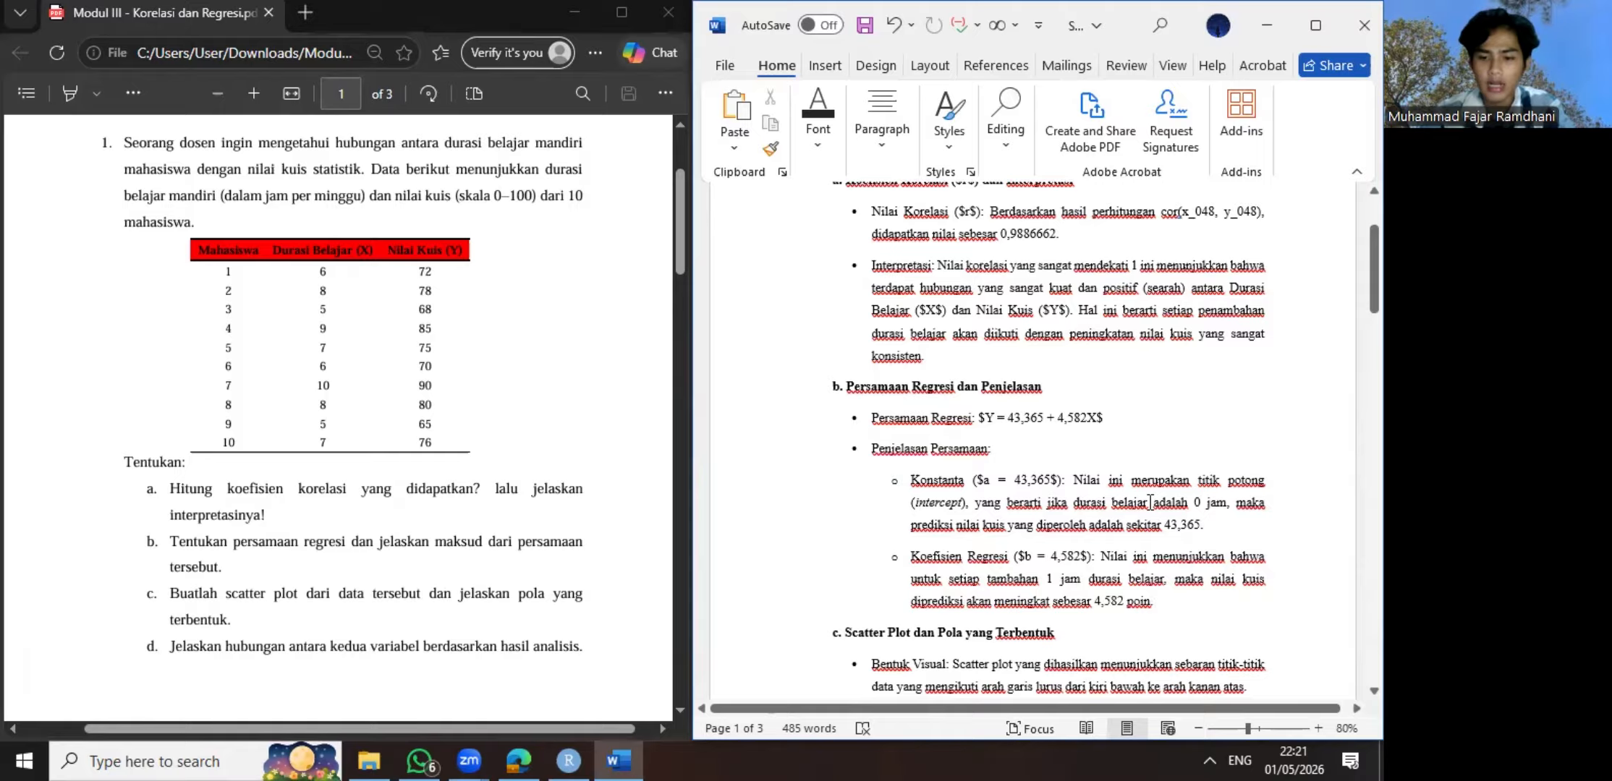
{"action": "scroll", "coordinate": [1150, 502], "scroll_direction": "down", "scroll_amount": 1}
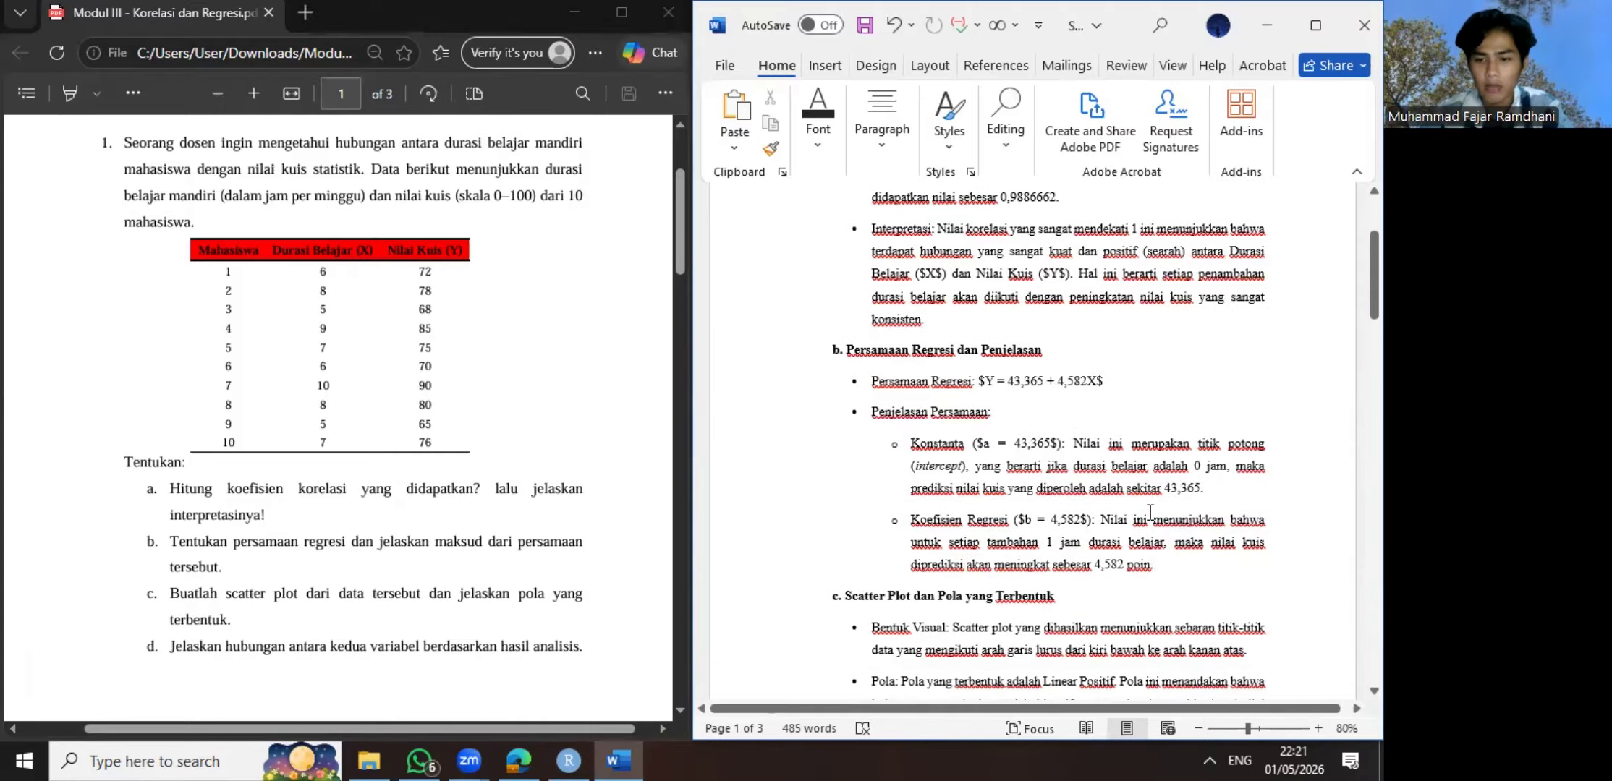
{"action": "scroll", "coordinate": [1107, 552], "scroll_direction": "down", "scroll_amount": 1}
{"action": "scroll", "coordinate": [1103, 551], "scroll_direction": "down", "scroll_amount": 1}
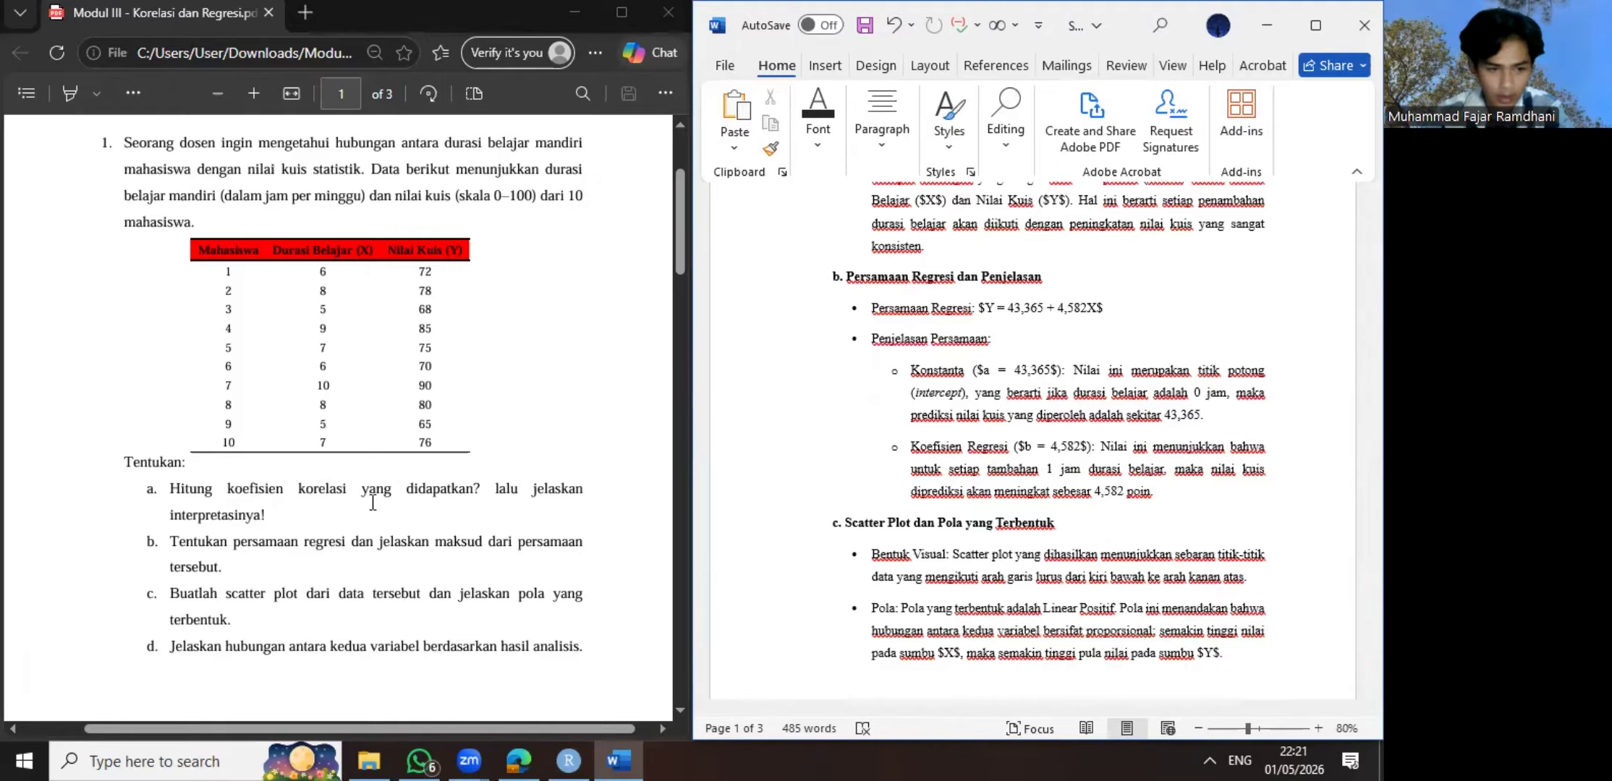
{"action": "scroll", "coordinate": [356, 504], "scroll_direction": "down", "scroll_amount": 3}
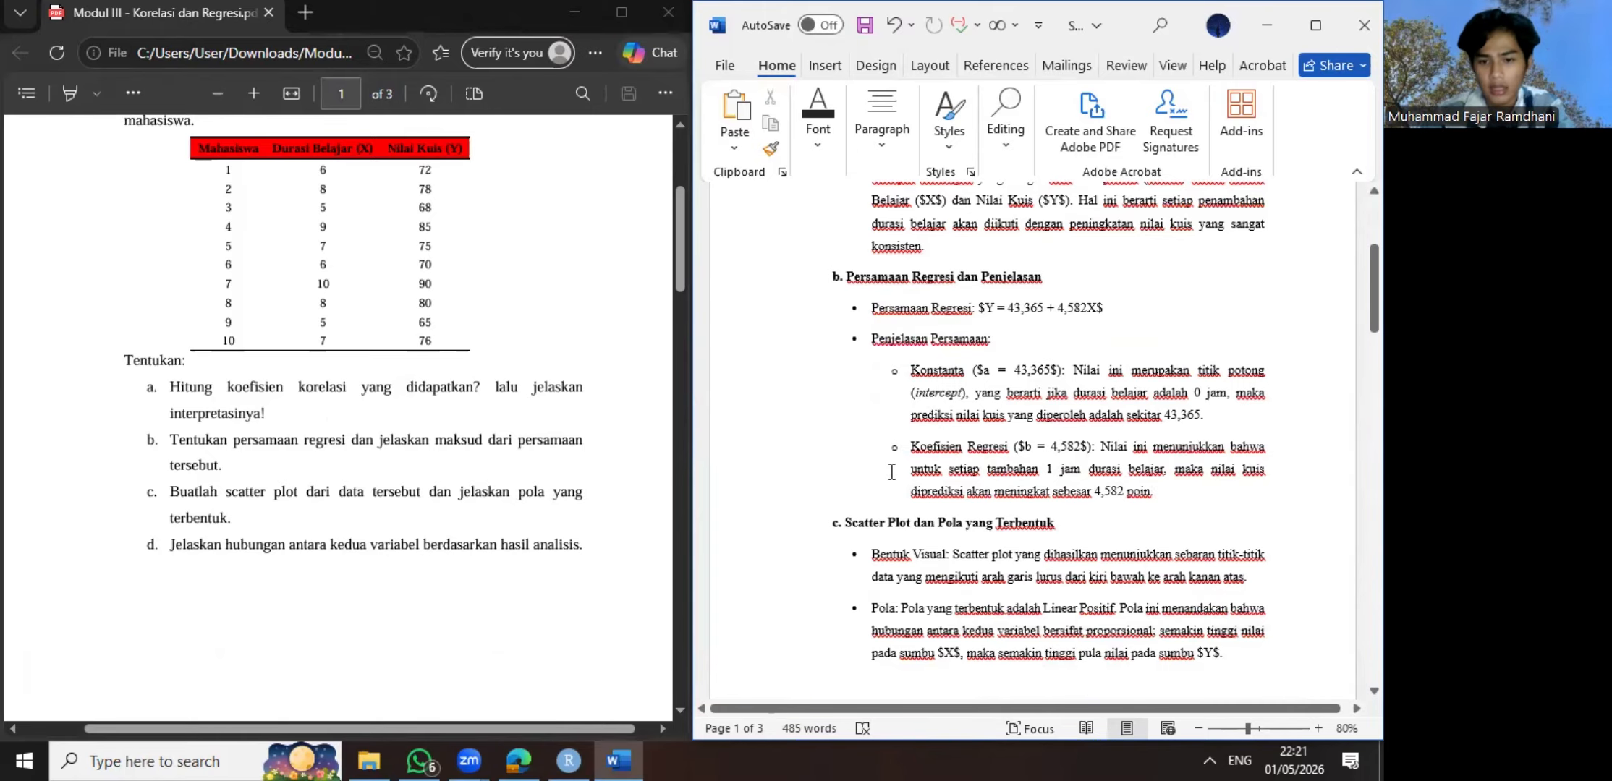
{"action": "scroll", "coordinate": [891, 473], "scroll_direction": "down", "scroll_amount": 1}
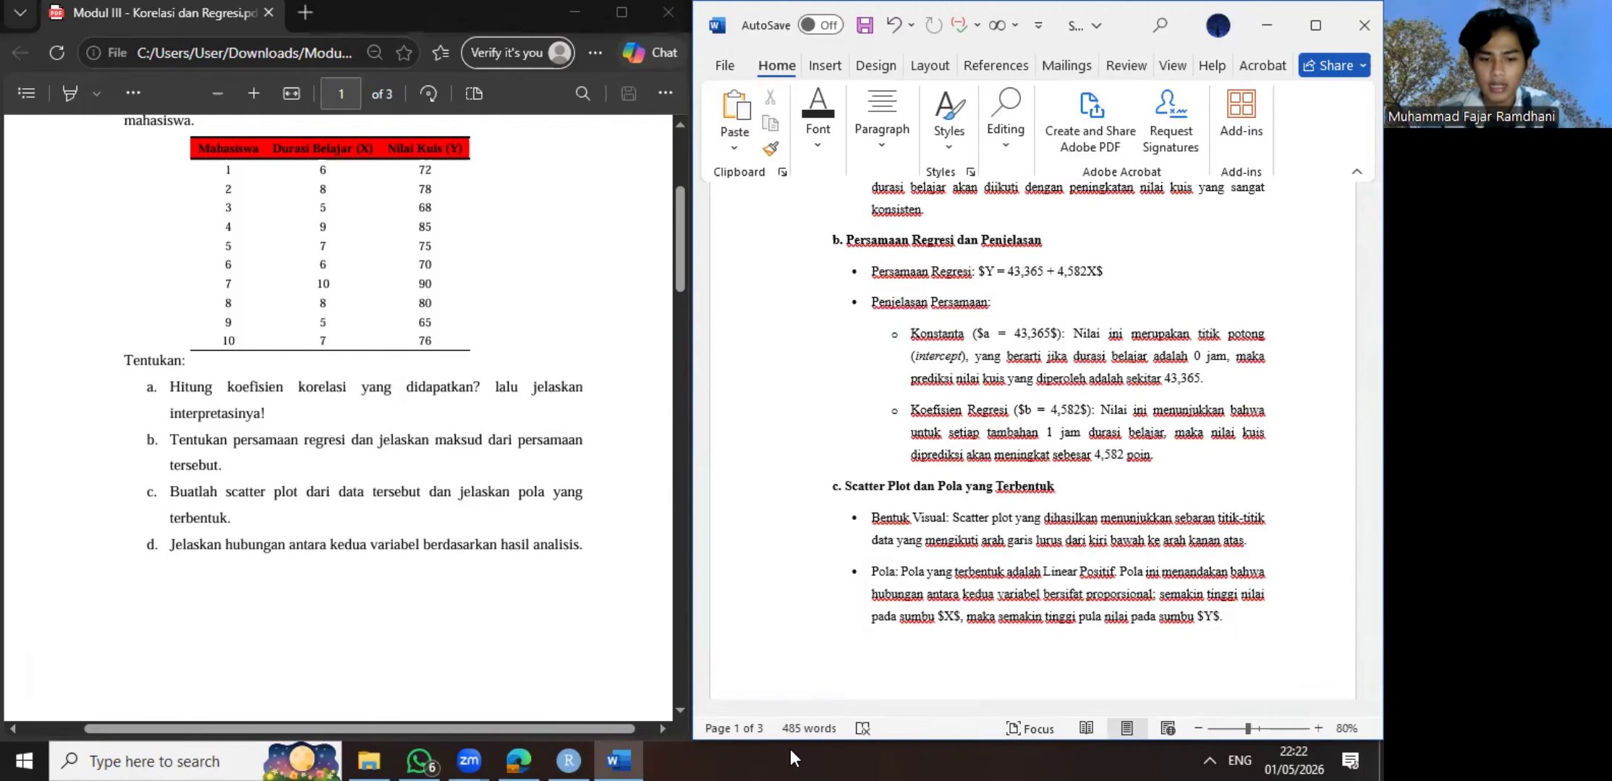
- Check the scatter plot with its regression line in RStudio, and return to Word to read answer c on the pattern
{"action": "left_click", "coordinate": [569, 760]}
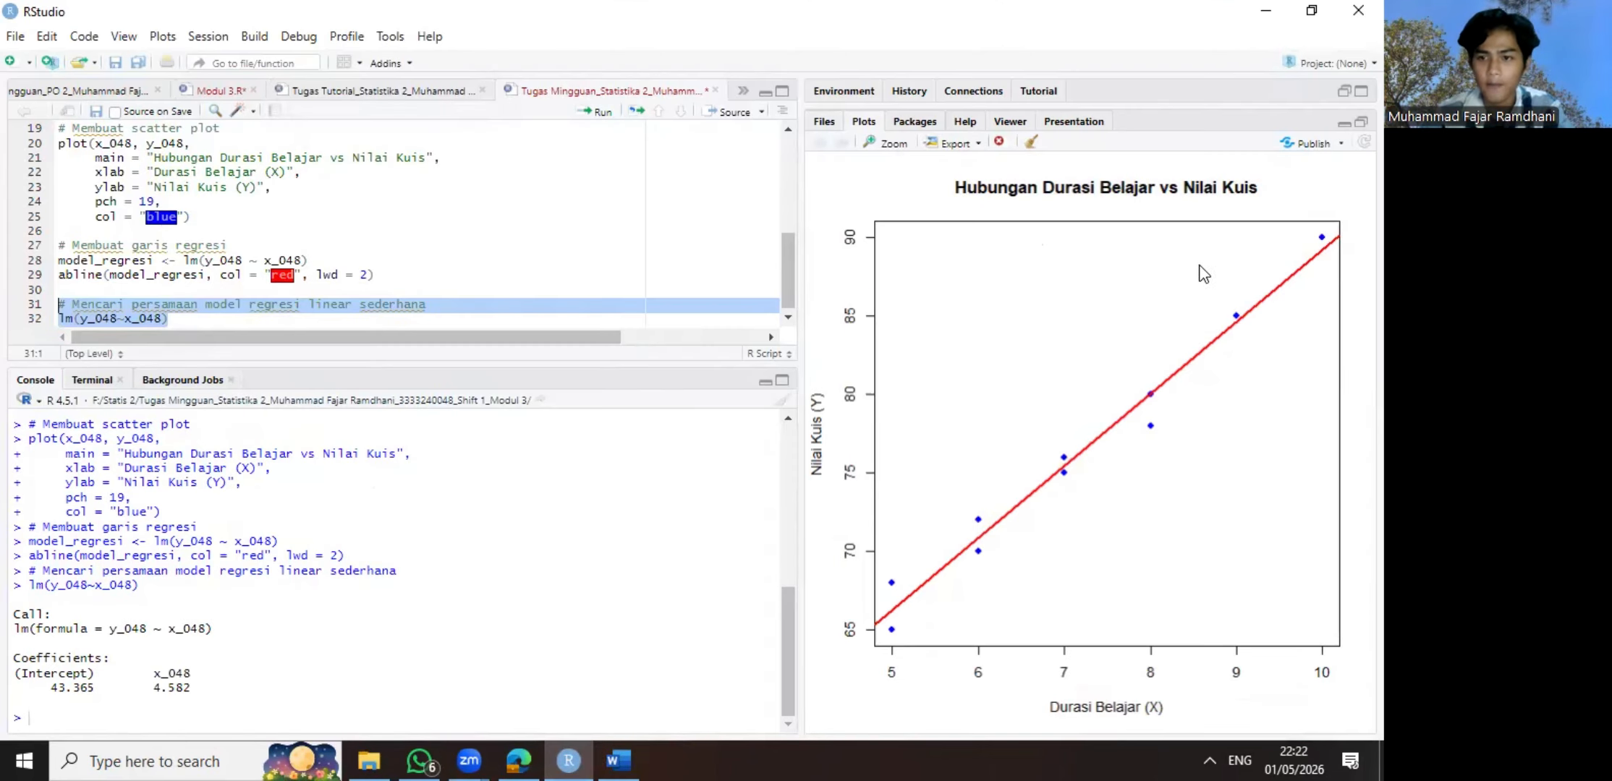
{"action": "left_click", "coordinate": [568, 761]}
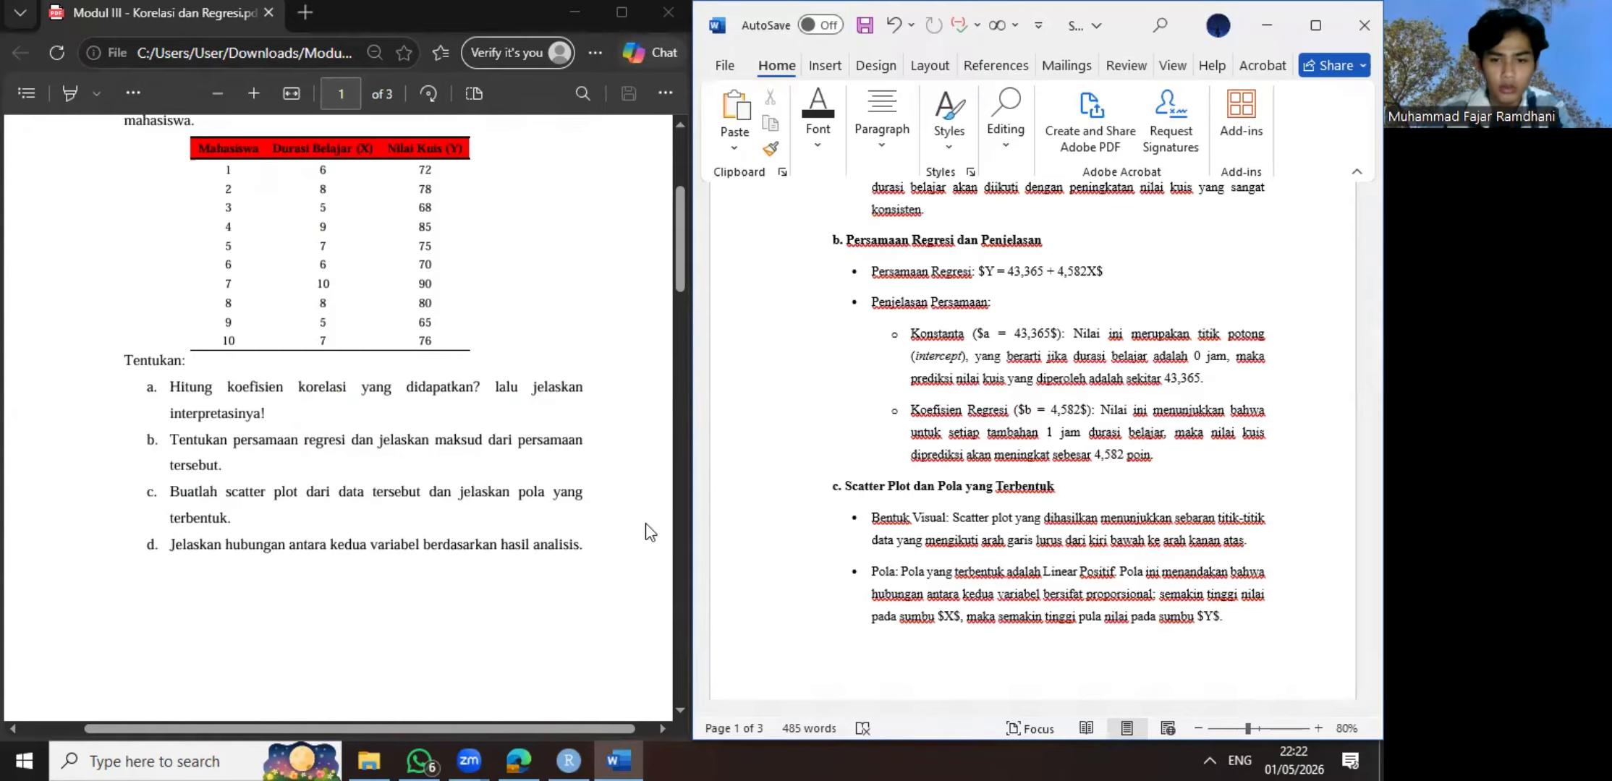
{"action": "scroll", "coordinate": [951, 515], "scroll_direction": "down", "scroll_amount": 1}
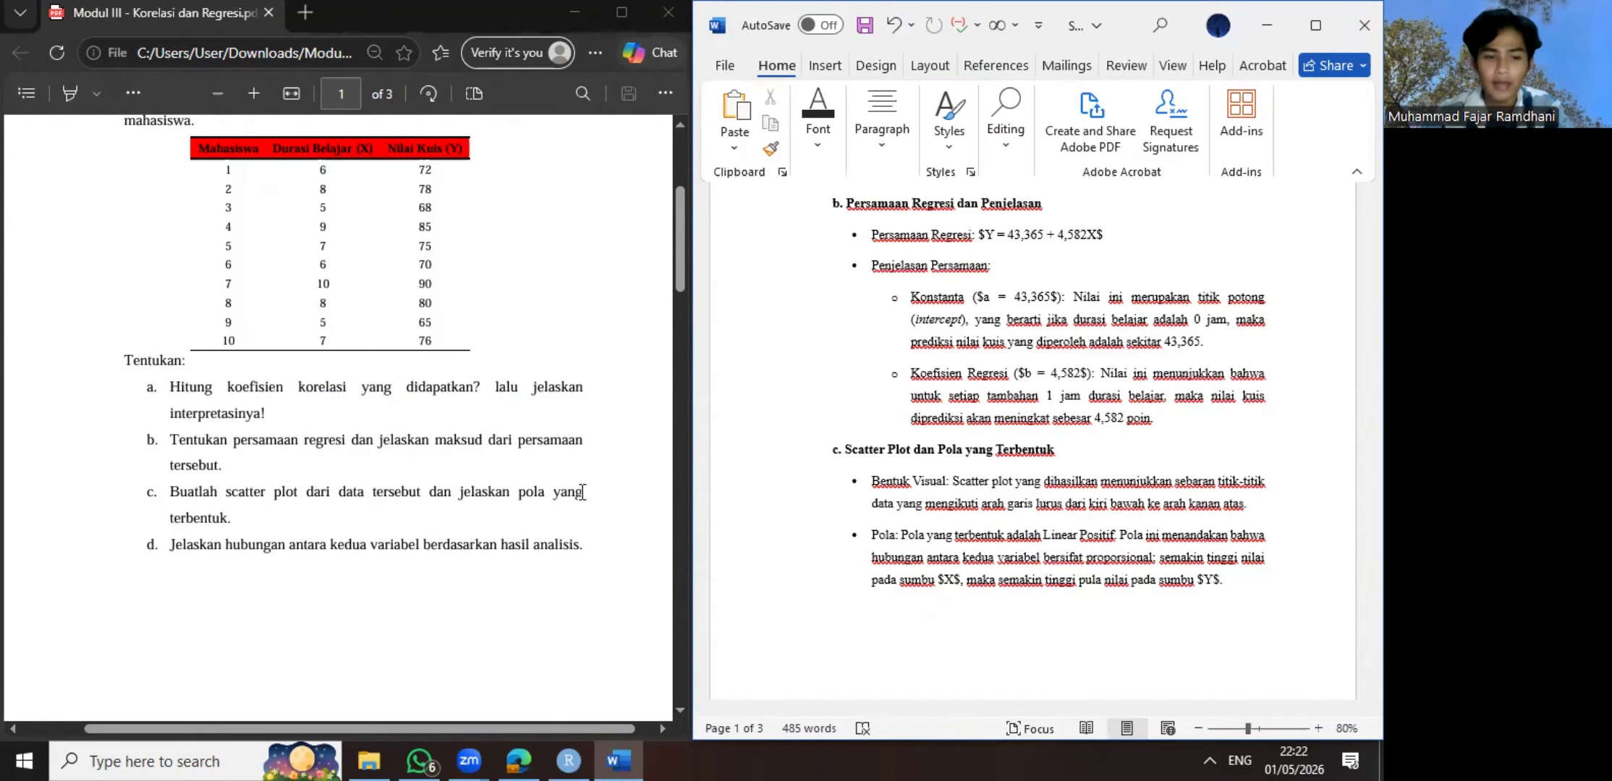
- Read answer d on the relationship between both variables and the Kesimpulan in Word, and review question 1 in the PDF
{"action": "scroll", "coordinate": [967, 544], "scroll_direction": "down", "scroll_amount": 5}
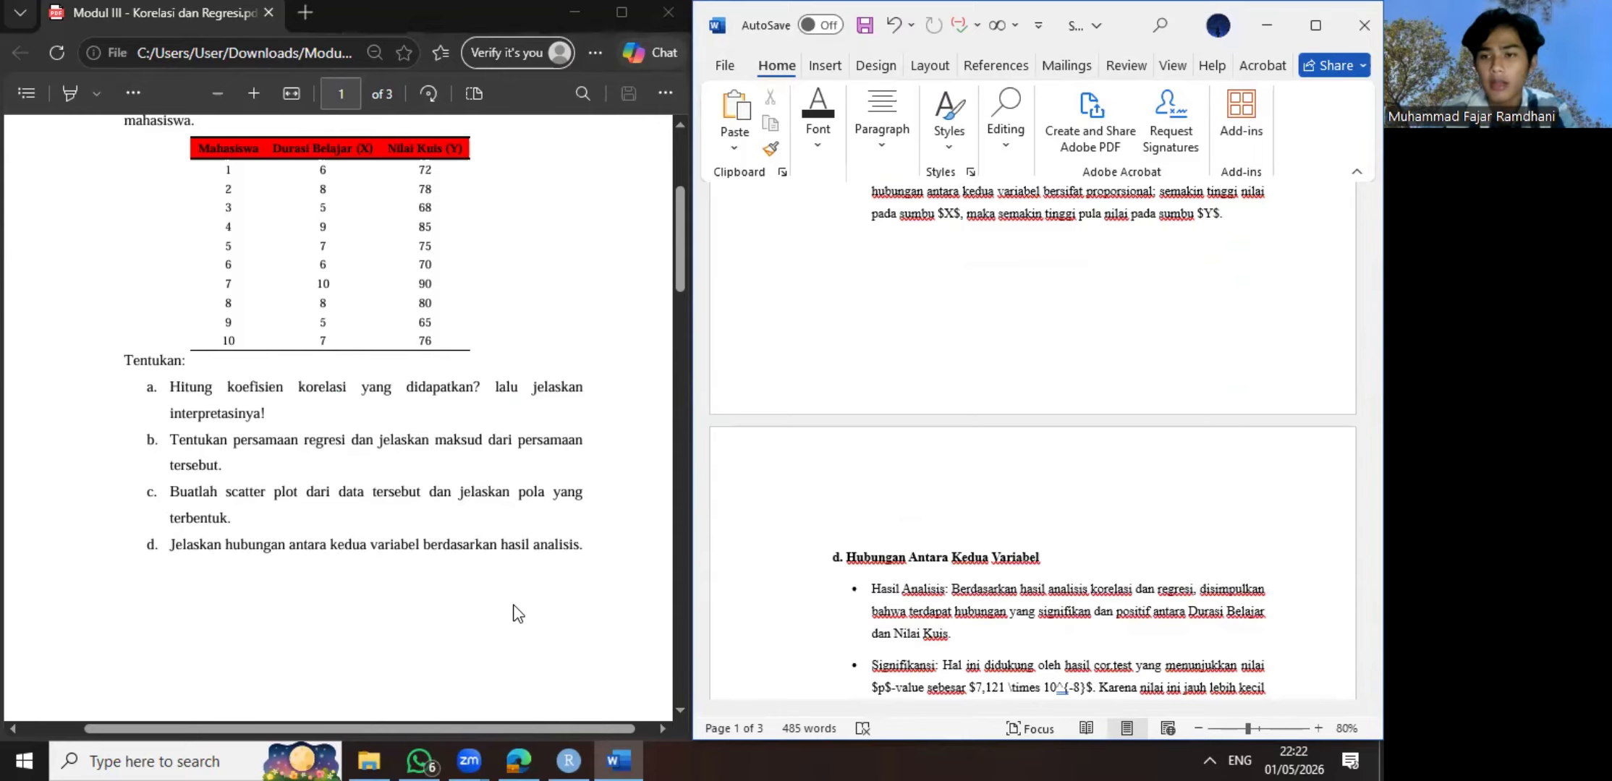
{"action": "scroll", "coordinate": [856, 507], "scroll_direction": "down", "scroll_amount": 1}
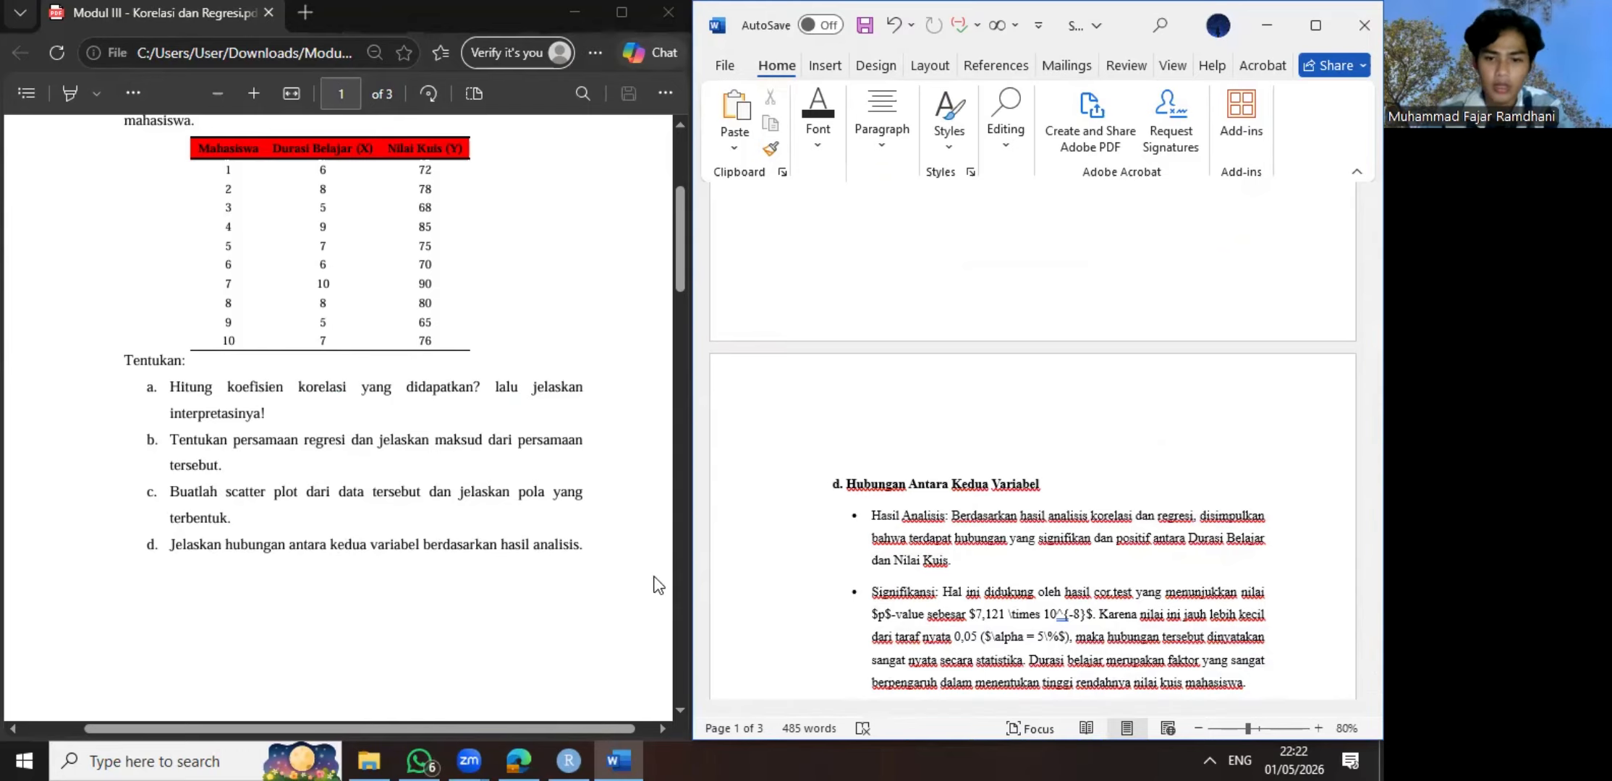
{"action": "scroll", "coordinate": [1123, 557], "scroll_direction": "down", "scroll_amount": 1}
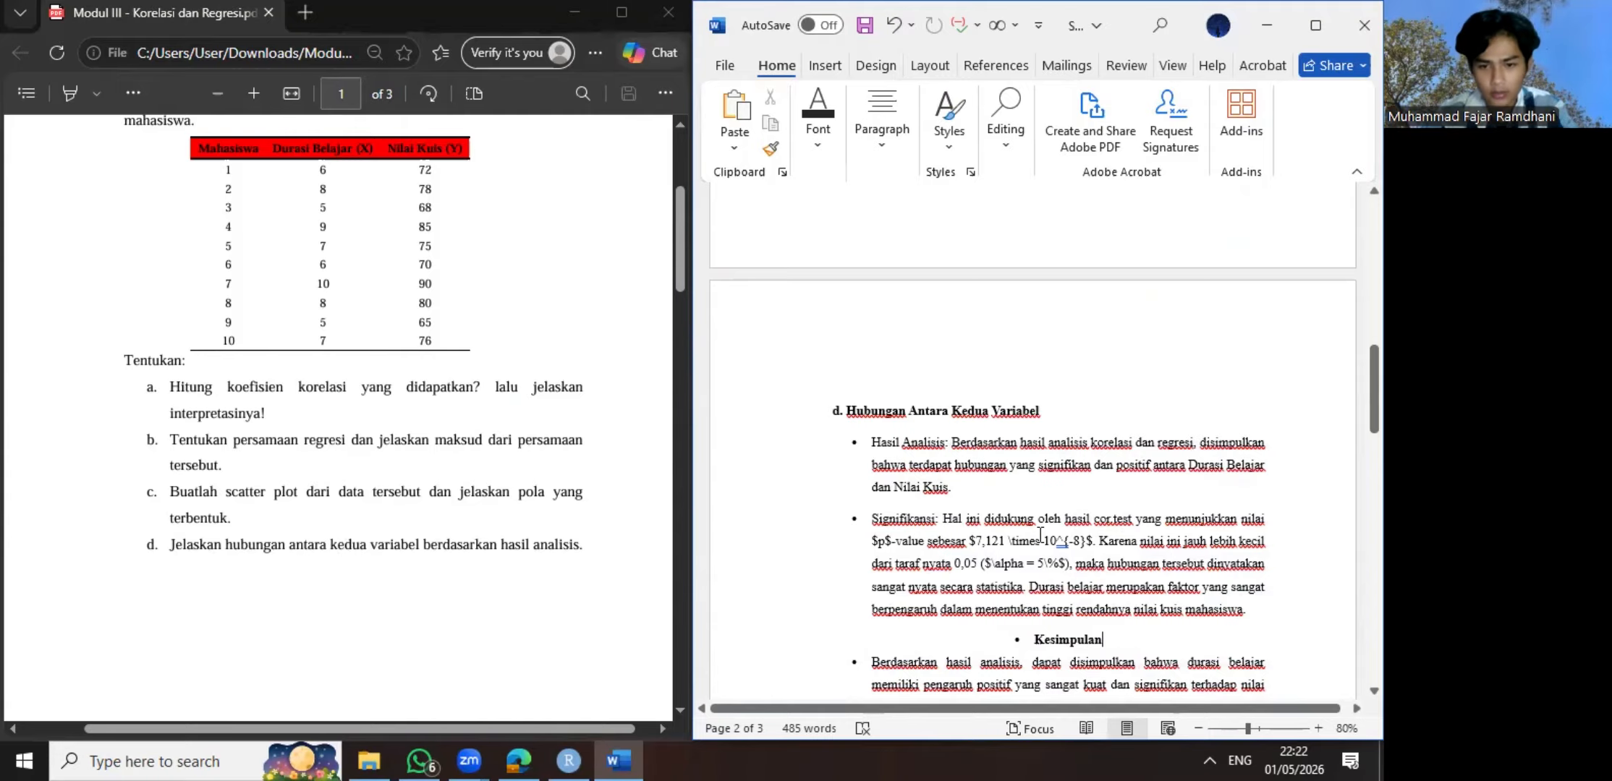
{"action": "scroll", "coordinate": [1039, 534], "scroll_direction": "down", "scroll_amount": 1}
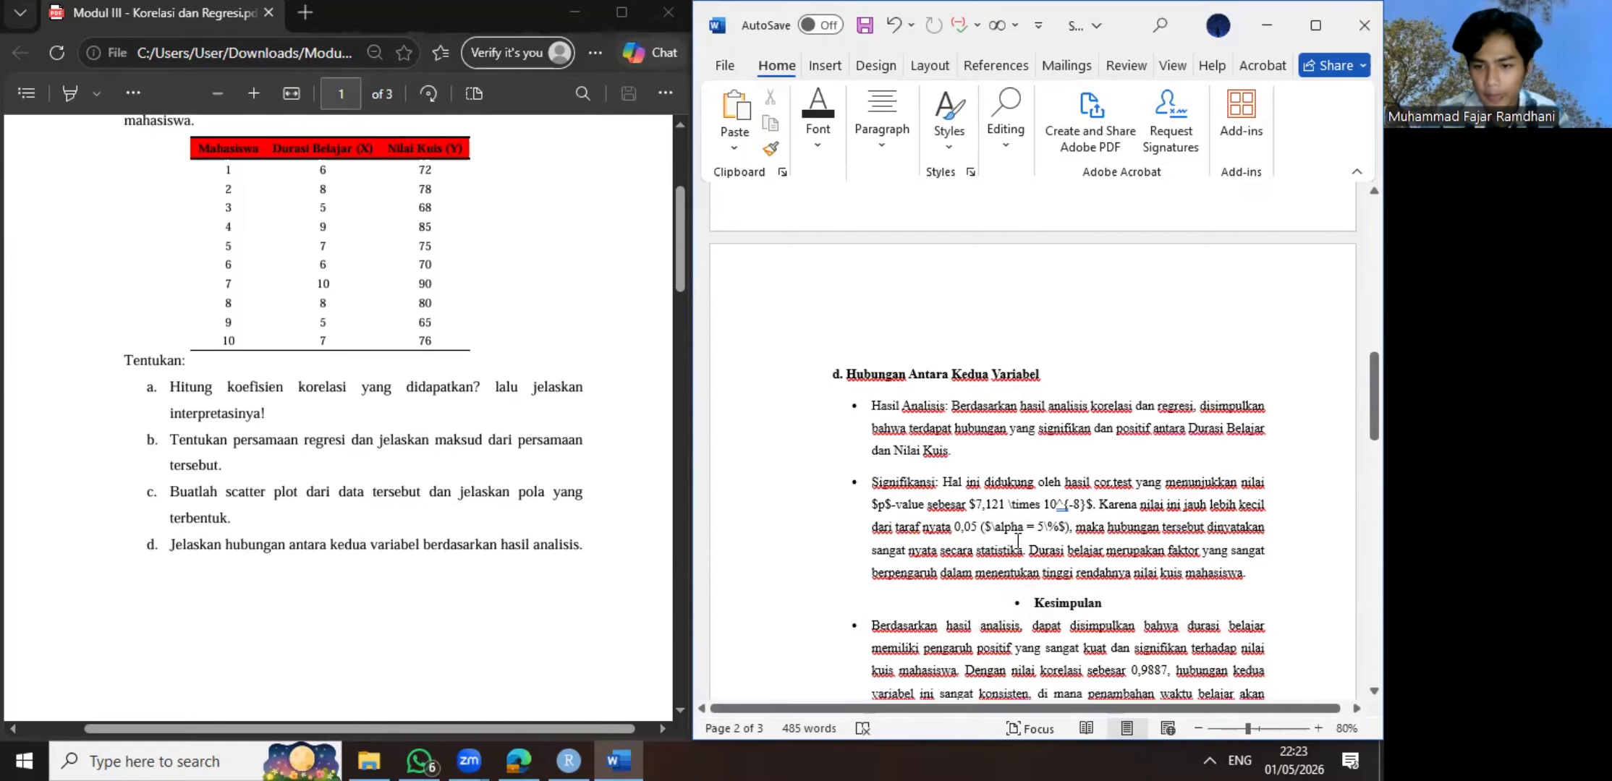
{"action": "scroll", "coordinate": [1083, 542], "scroll_direction": "down", "scroll_amount": 2}
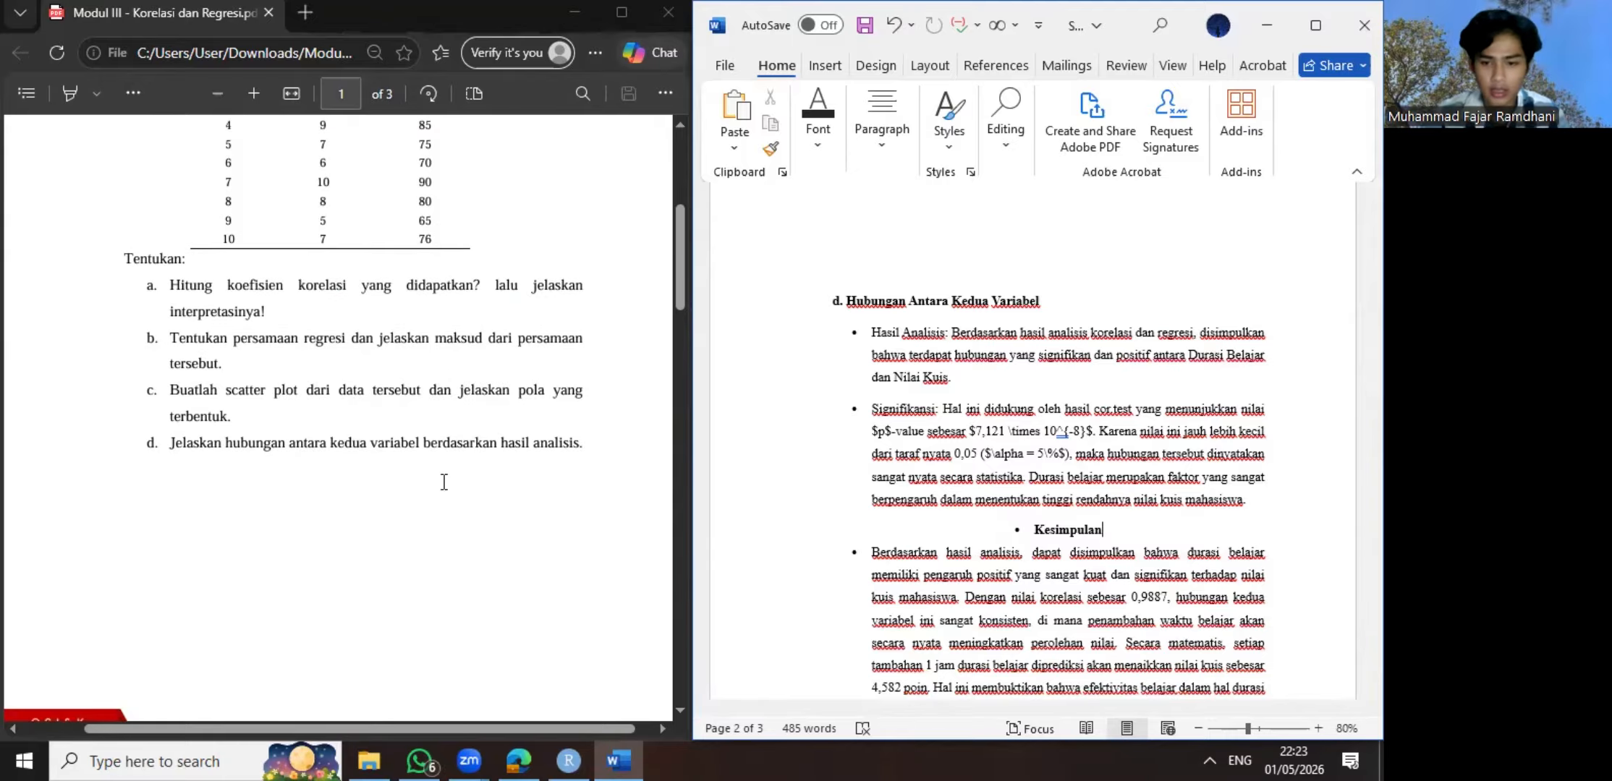
{"action": "scroll", "coordinate": [960, 546], "scroll_direction": "down", "scroll_amount": 1}
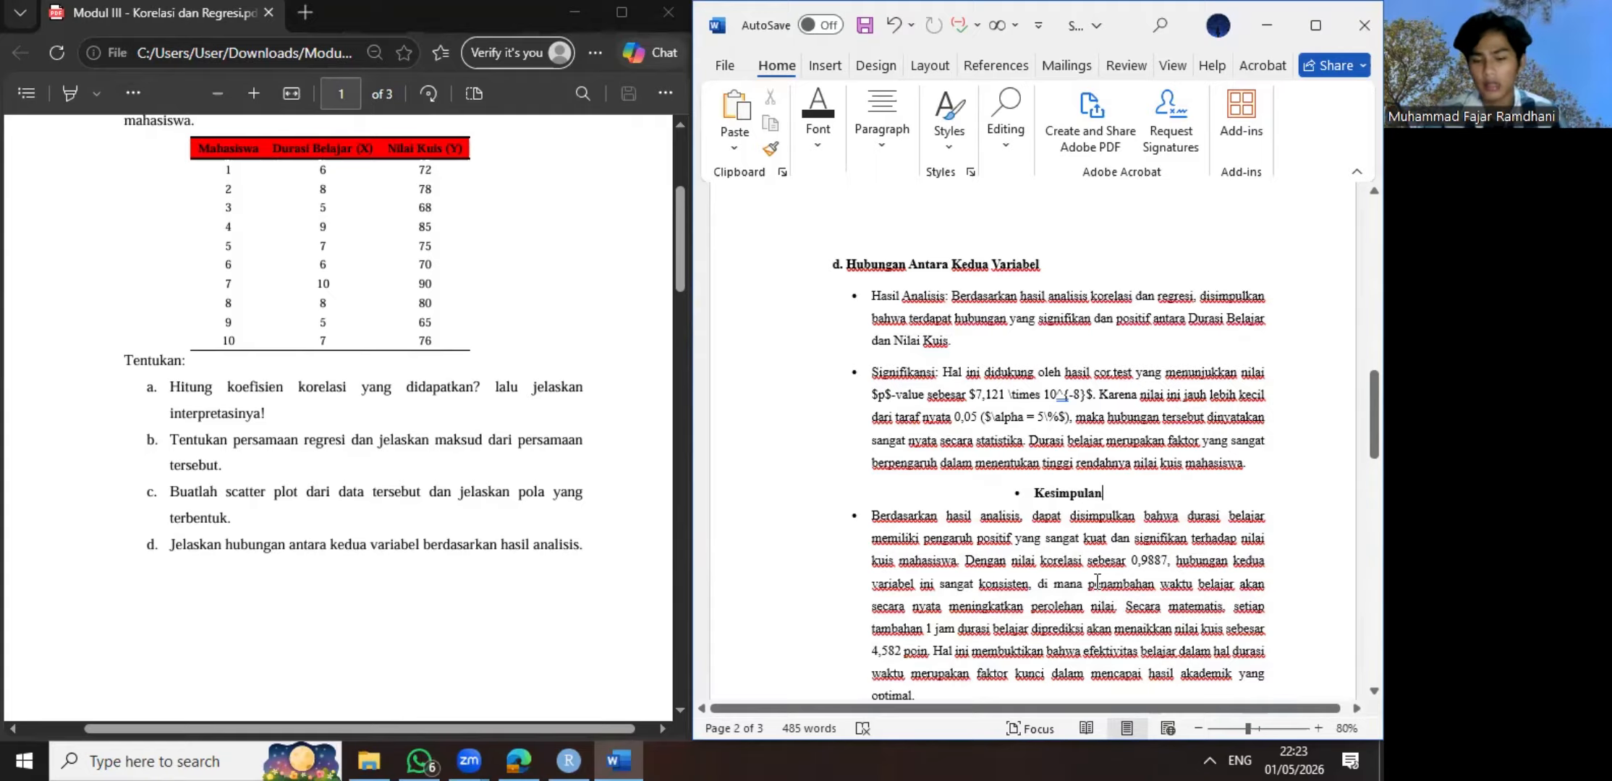
{"action": "scroll", "coordinate": [1096, 584], "scroll_direction": "down", "scroll_amount": 1}
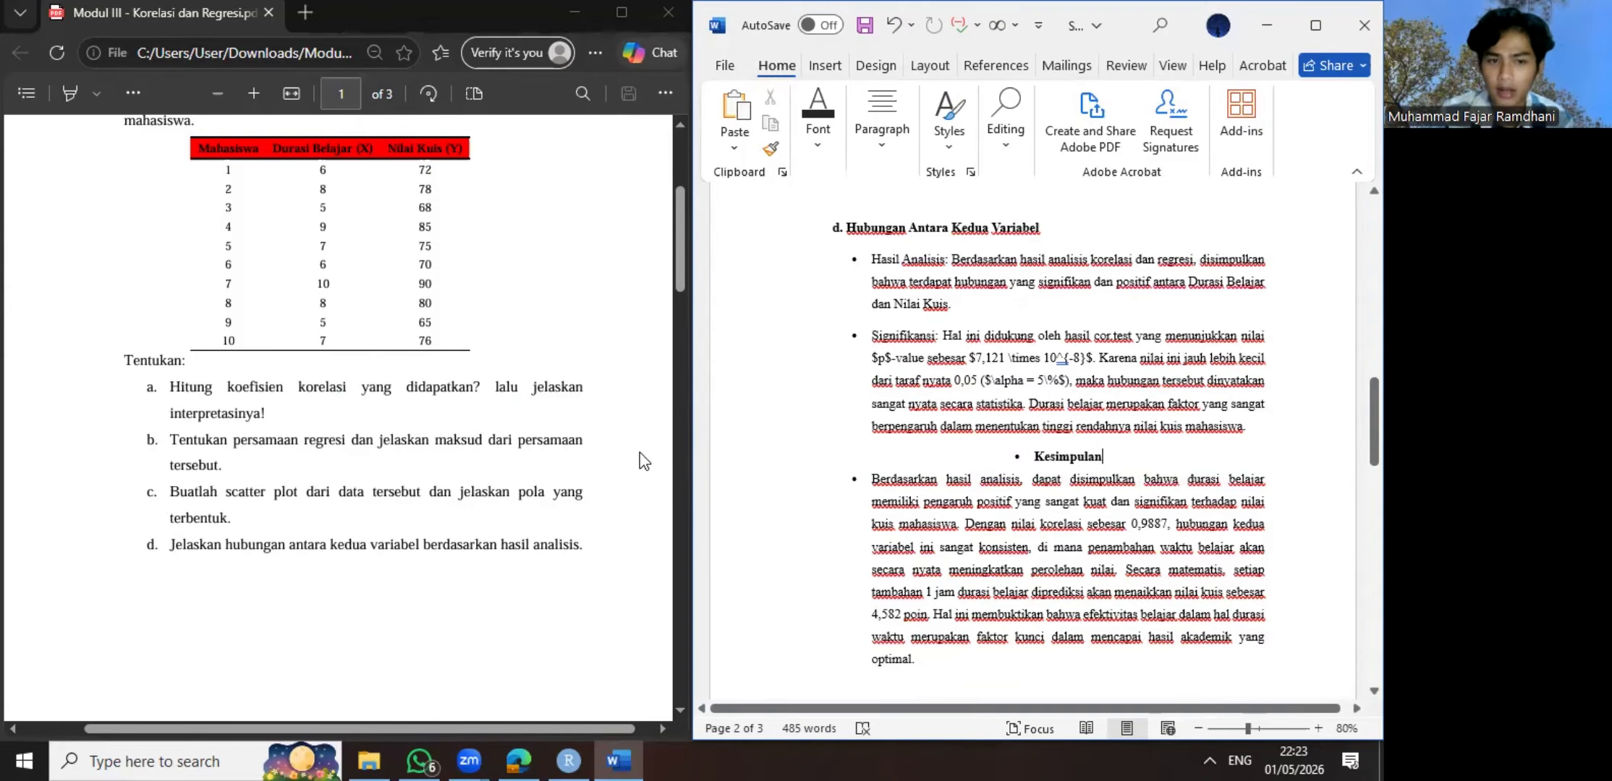
{"action": "scroll", "coordinate": [475, 448], "scroll_direction": "up", "scroll_amount": 4}
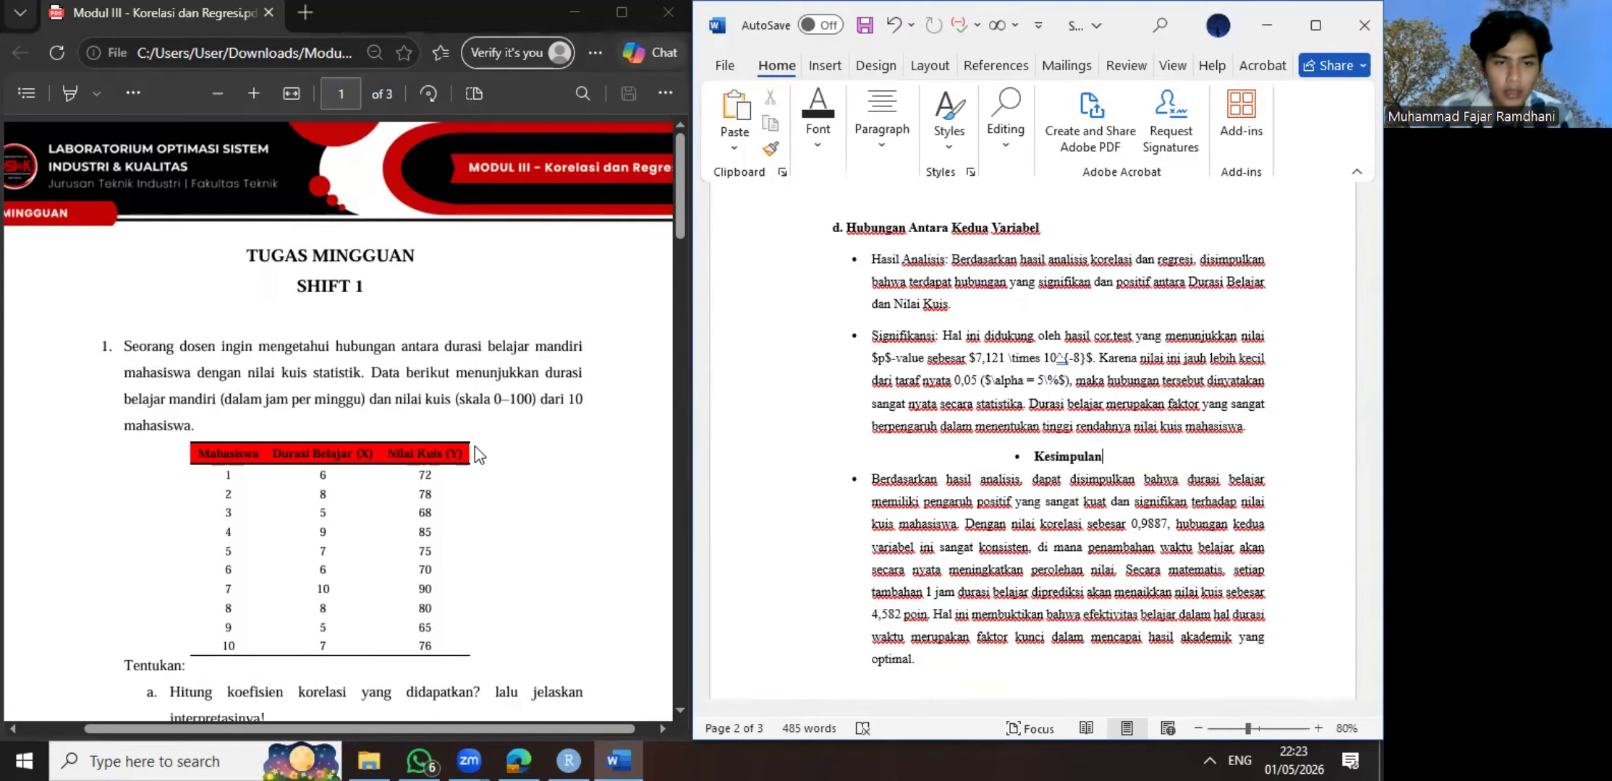
{"action": "scroll", "coordinate": [475, 446], "scroll_direction": "down", "scroll_amount": 3}
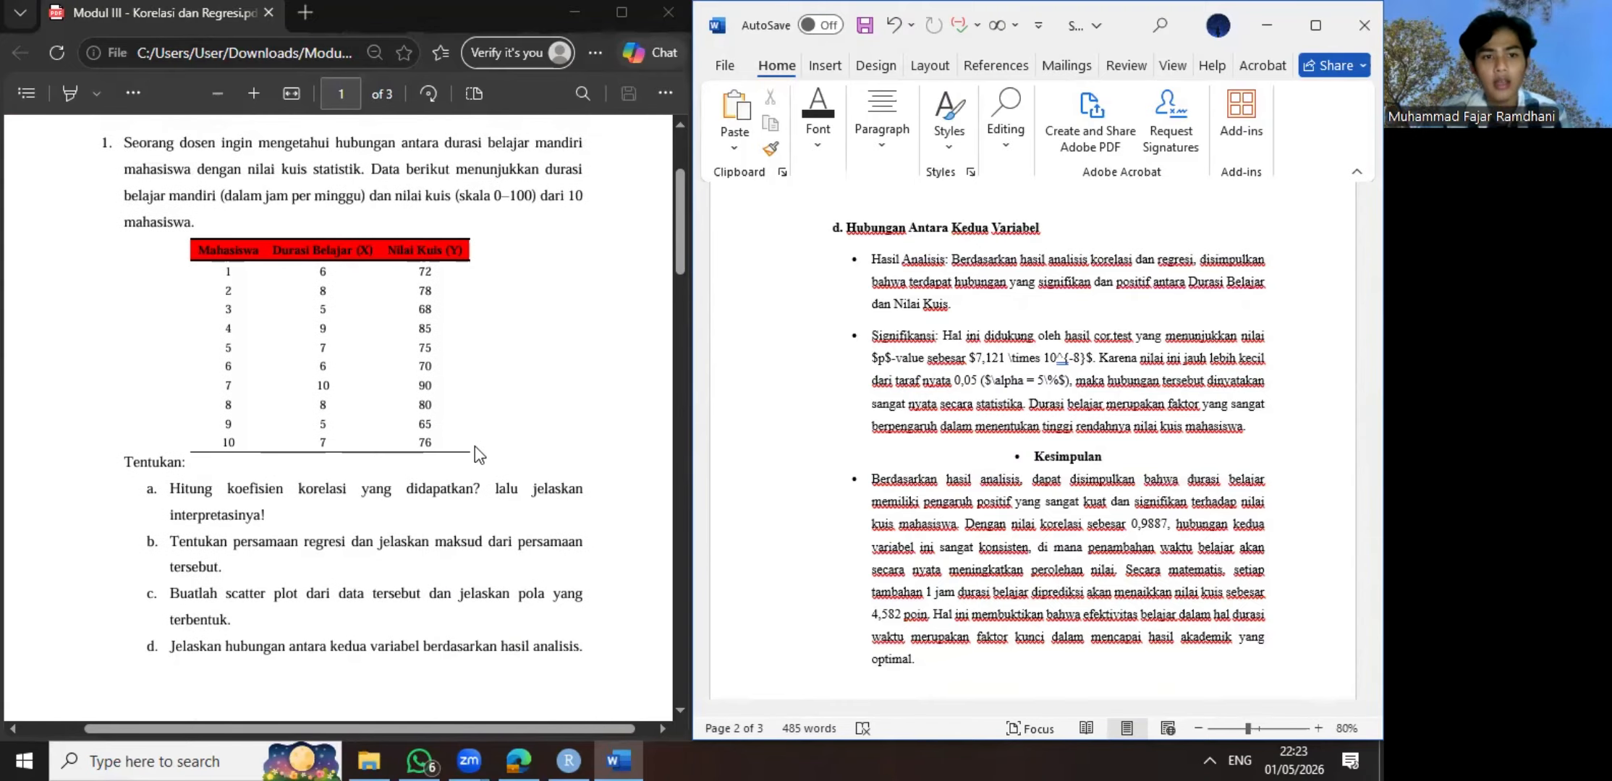
{"action": "scroll", "coordinate": [475, 447], "scroll_direction": "up", "scroll_amount": 1}
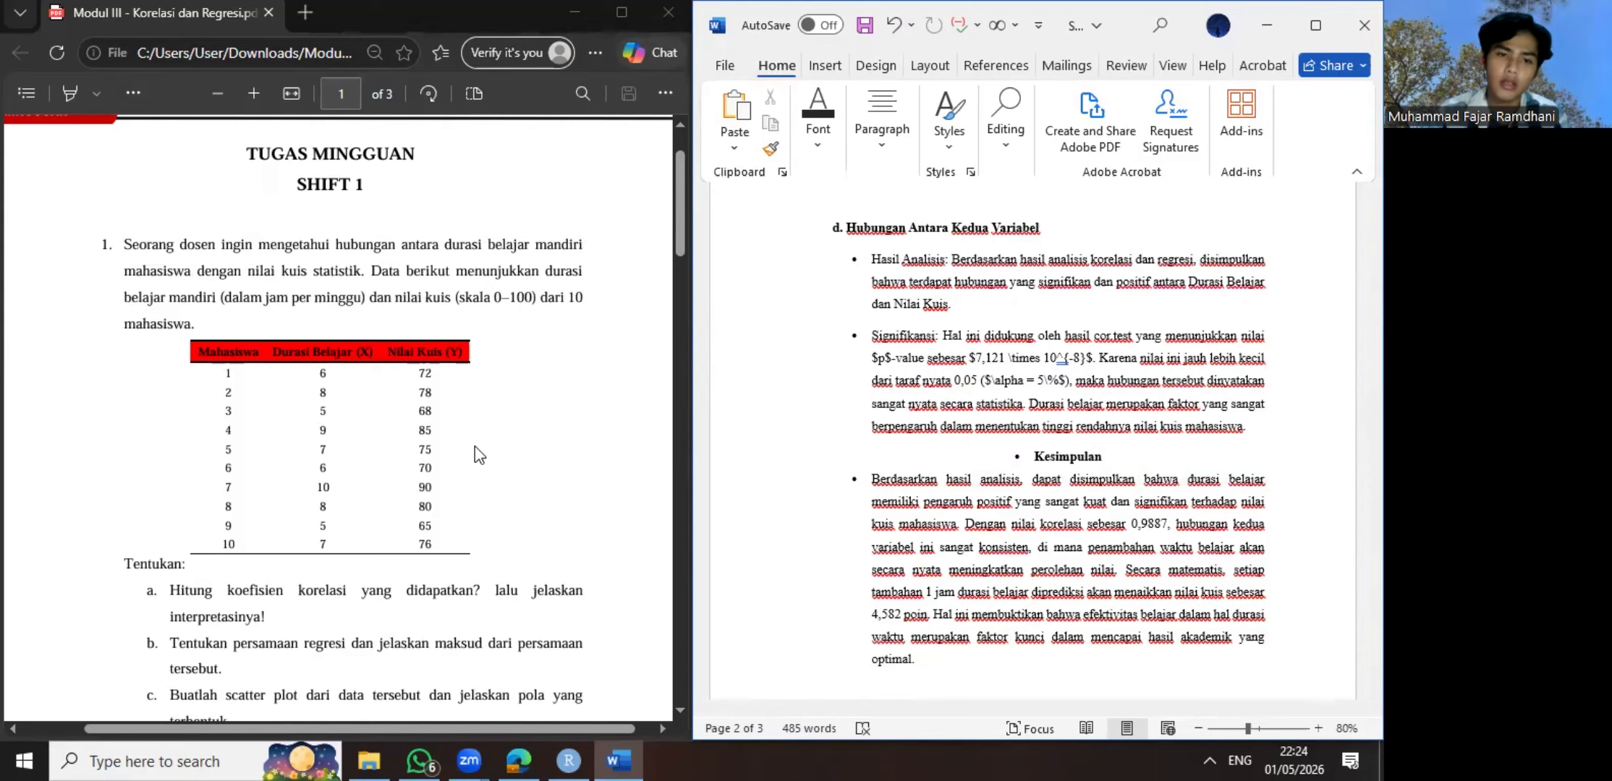
{"action": "scroll", "coordinate": [475, 447], "scroll_direction": "down", "scroll_amount": 1}
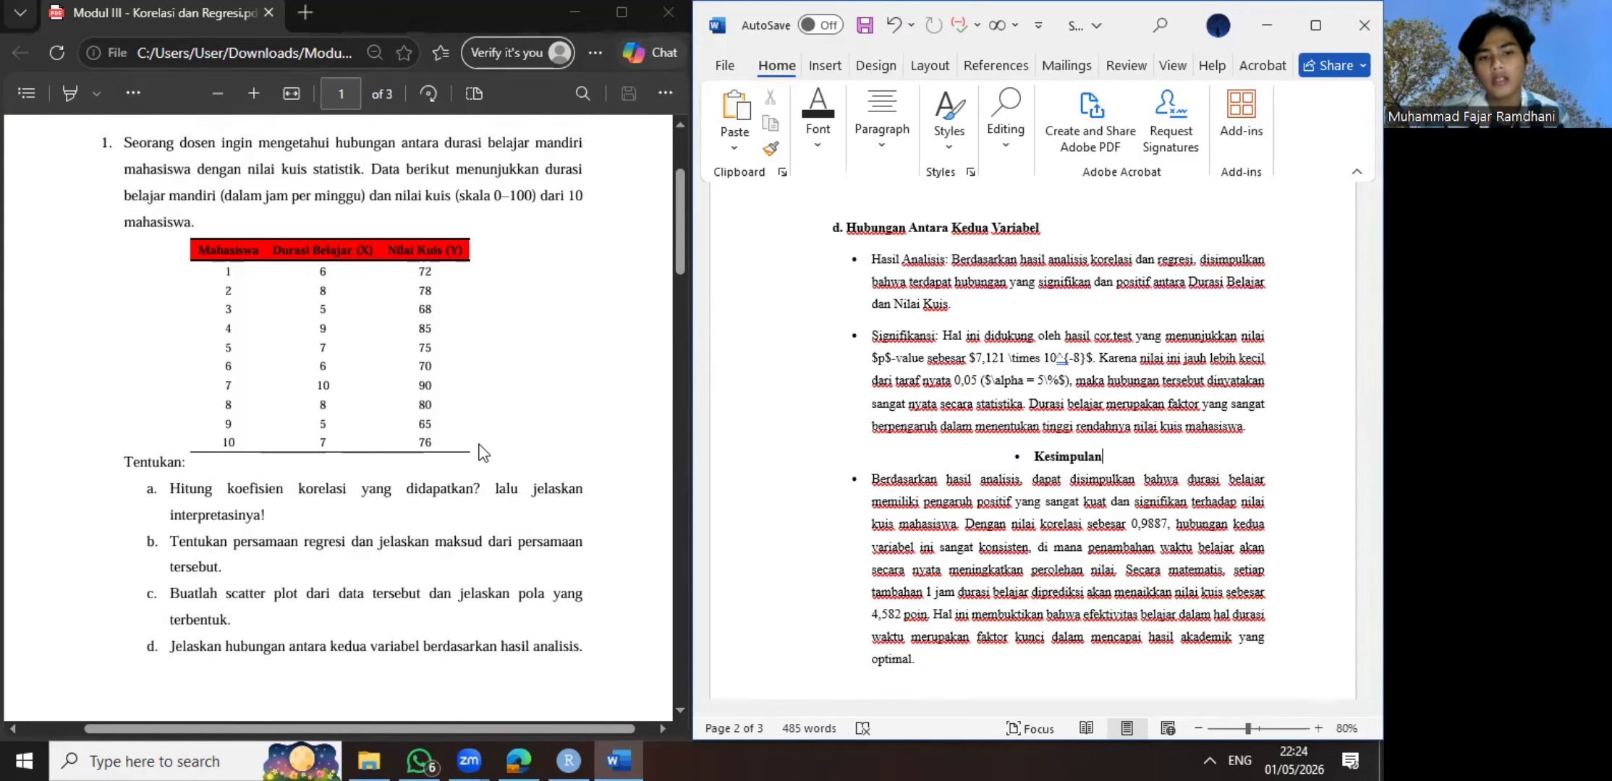